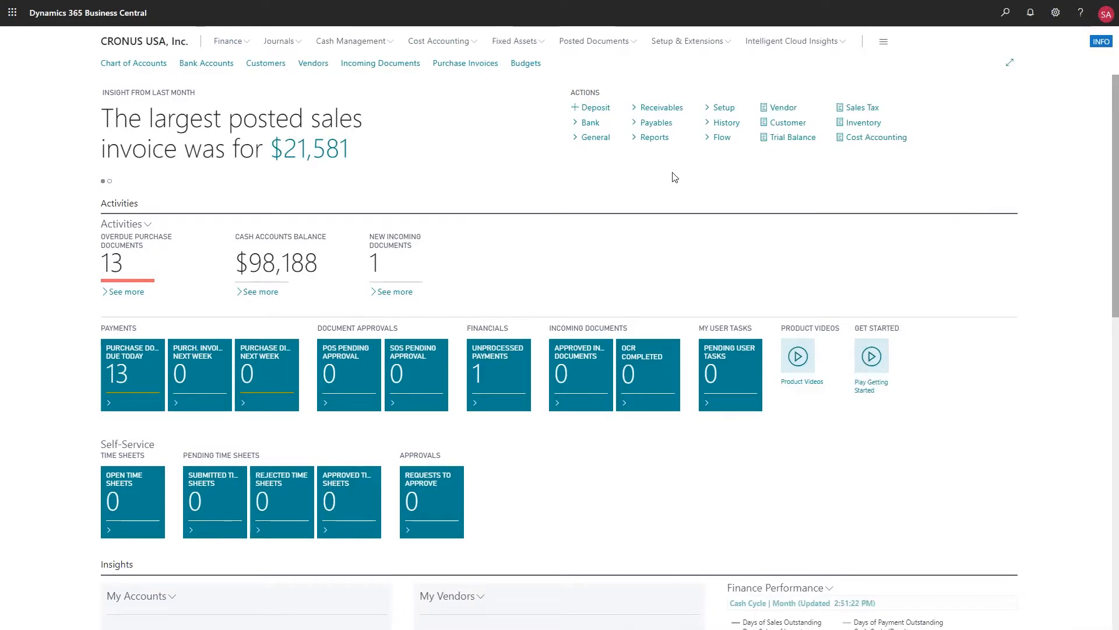
- Search for fixed assets, expand all matching pages and tasks, and open the Fixed Asset Setup page
{"action": "left_click", "coordinate": [543, 44]}
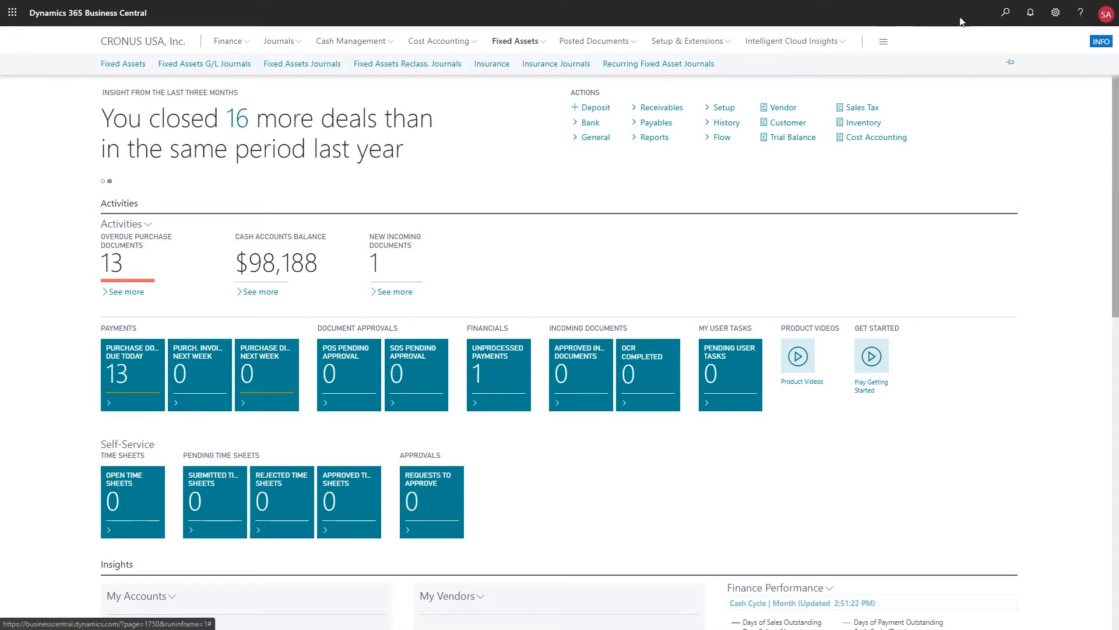
{"action": "left_click", "coordinate": [1006, 14]}
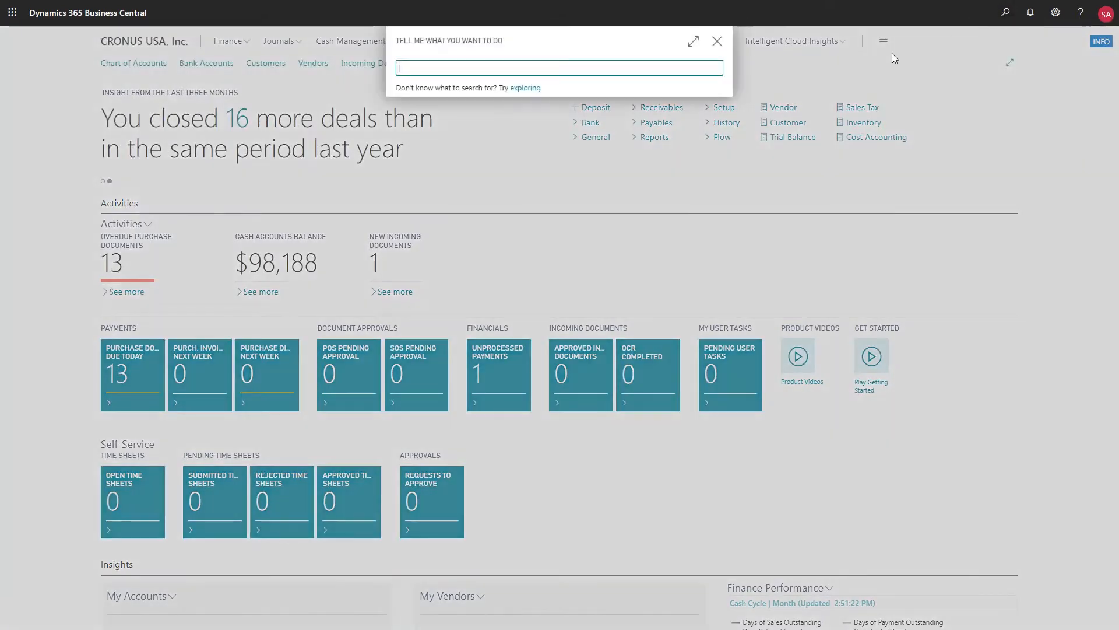
{"action": "type", "text": "fixed assets"}
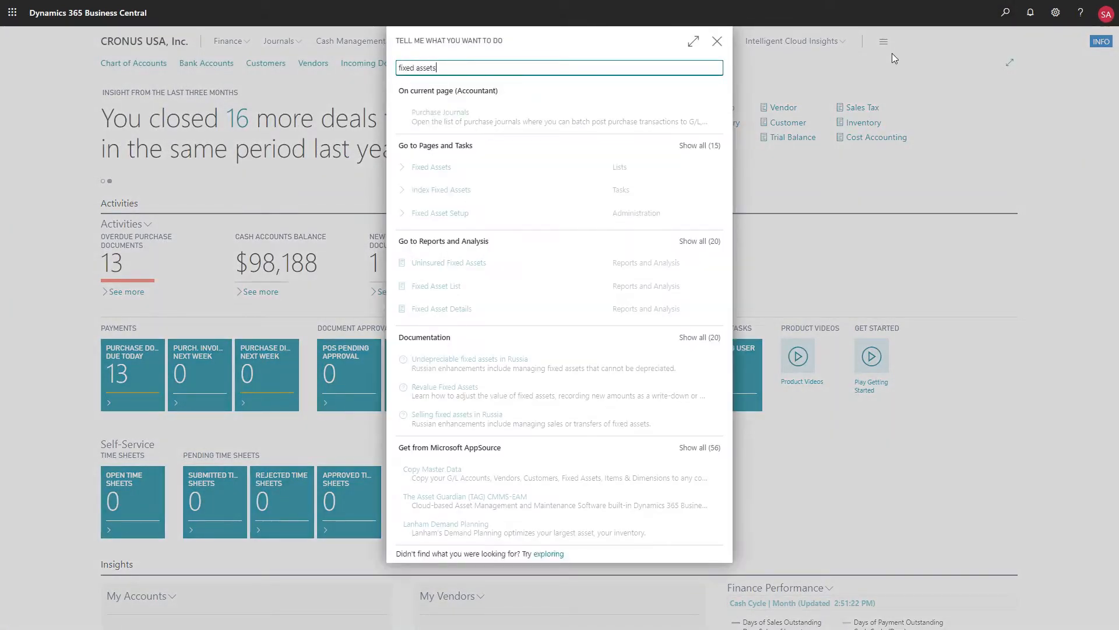
{"action": "left_click", "coordinate": [701, 145]}
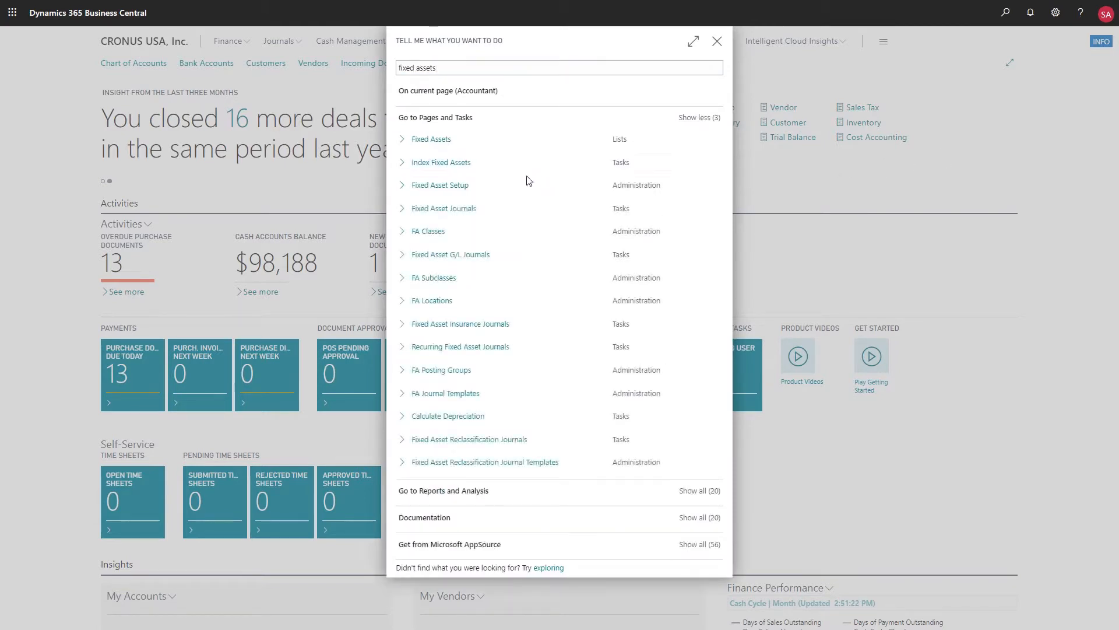
{"action": "left_click", "coordinate": [457, 186]}
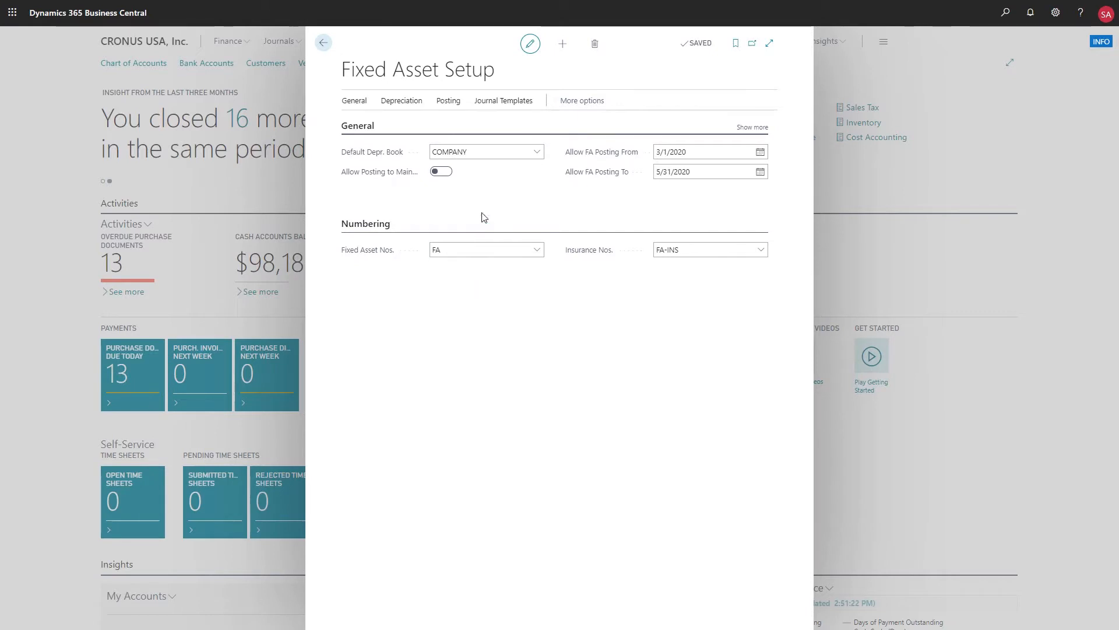
- Examine the fixed asset subclasses with their class codes and default posting groups, and return to the setup page
{"action": "left_click", "coordinate": [501, 101]}
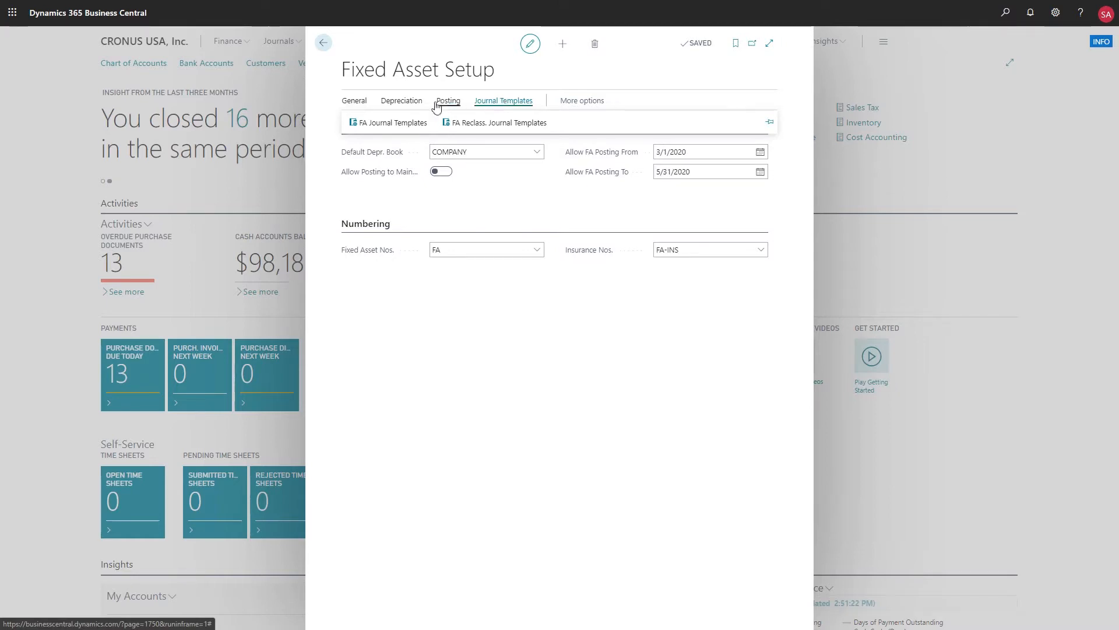
{"action": "left_click", "coordinate": [349, 104]}
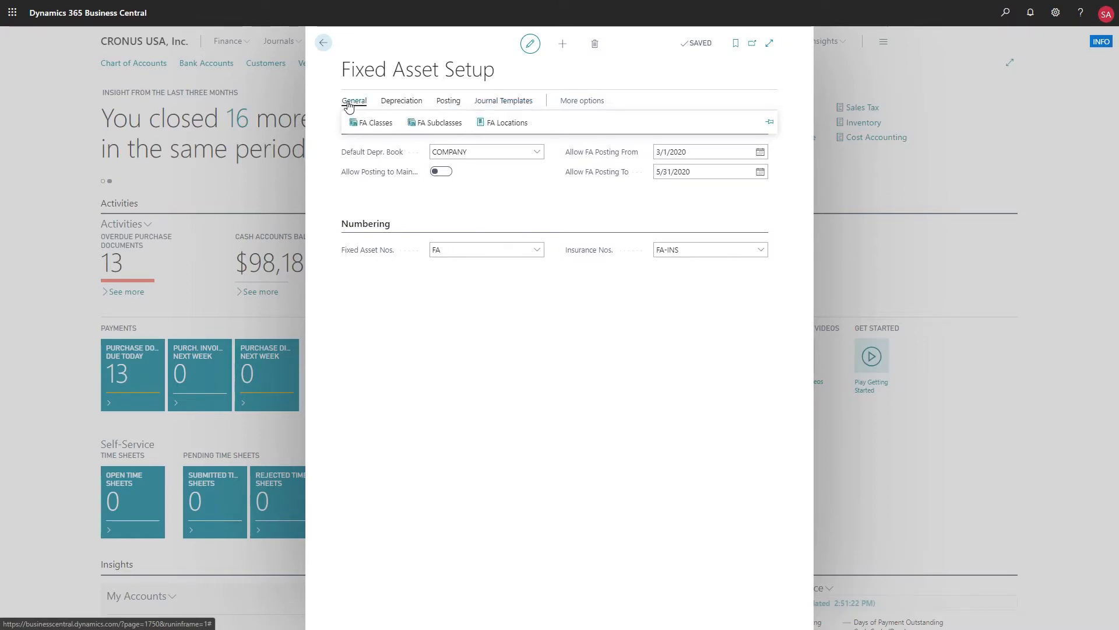
{"action": "left_click", "coordinate": [432, 132]}
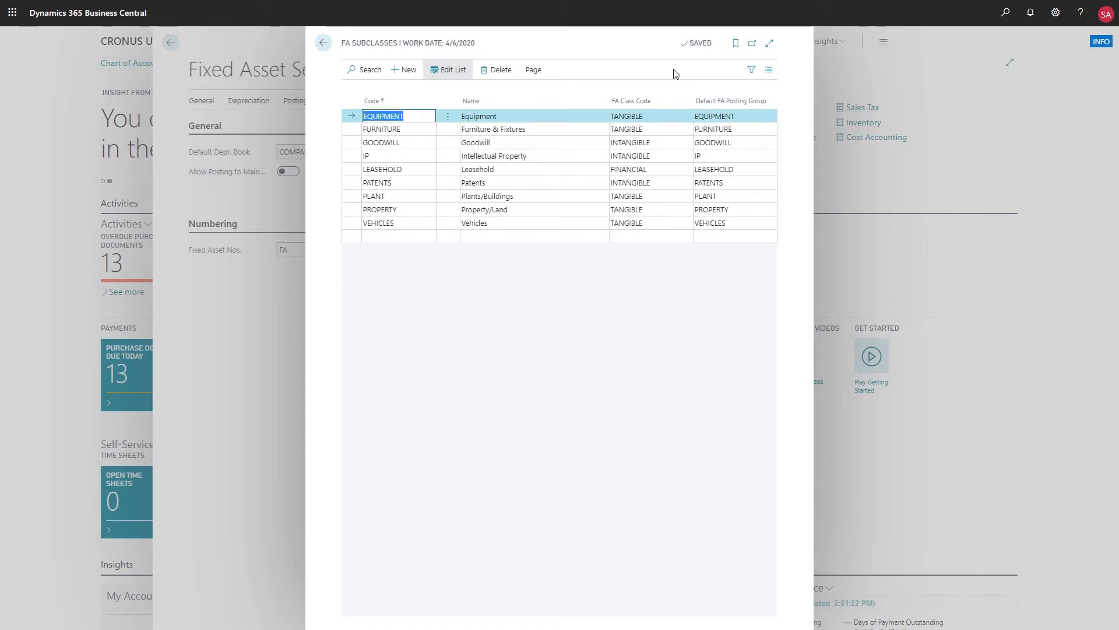
{"action": "left_click", "coordinate": [324, 44]}
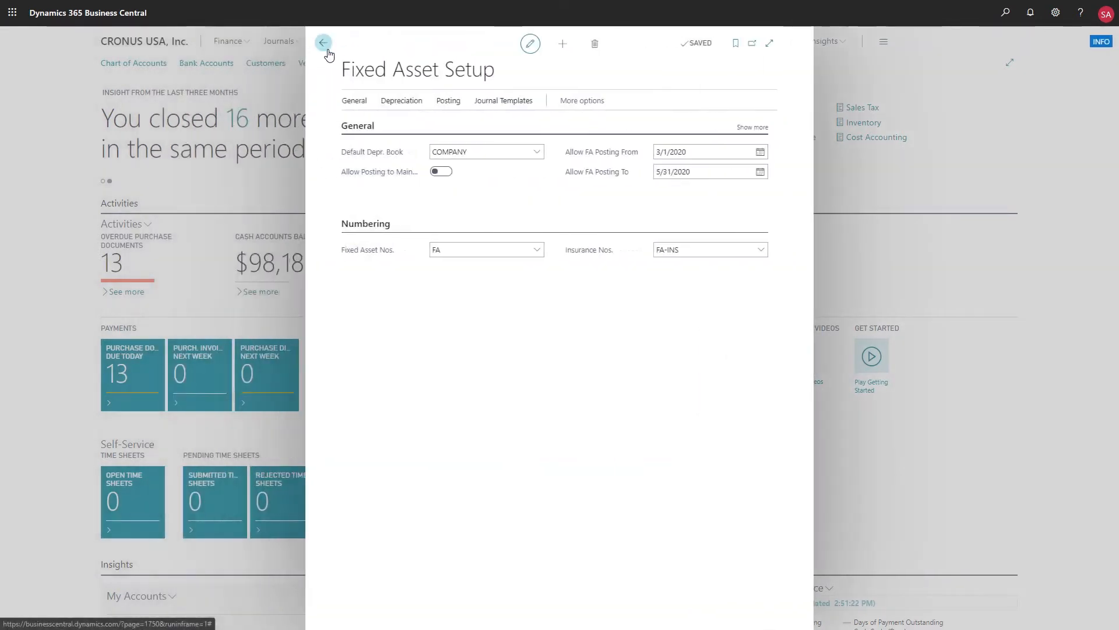
- Examine the accounts assigned to the FA posting groups, and close Fixed Asset Setup
{"action": "left_click", "coordinate": [451, 110]}
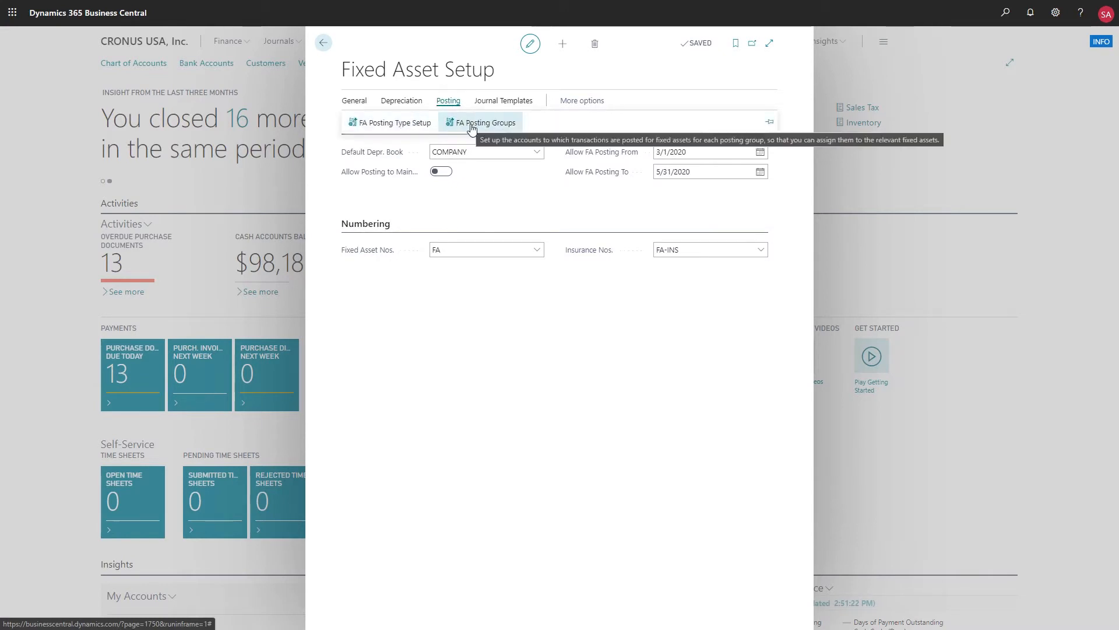
{"action": "left_click", "coordinate": [466, 124]}
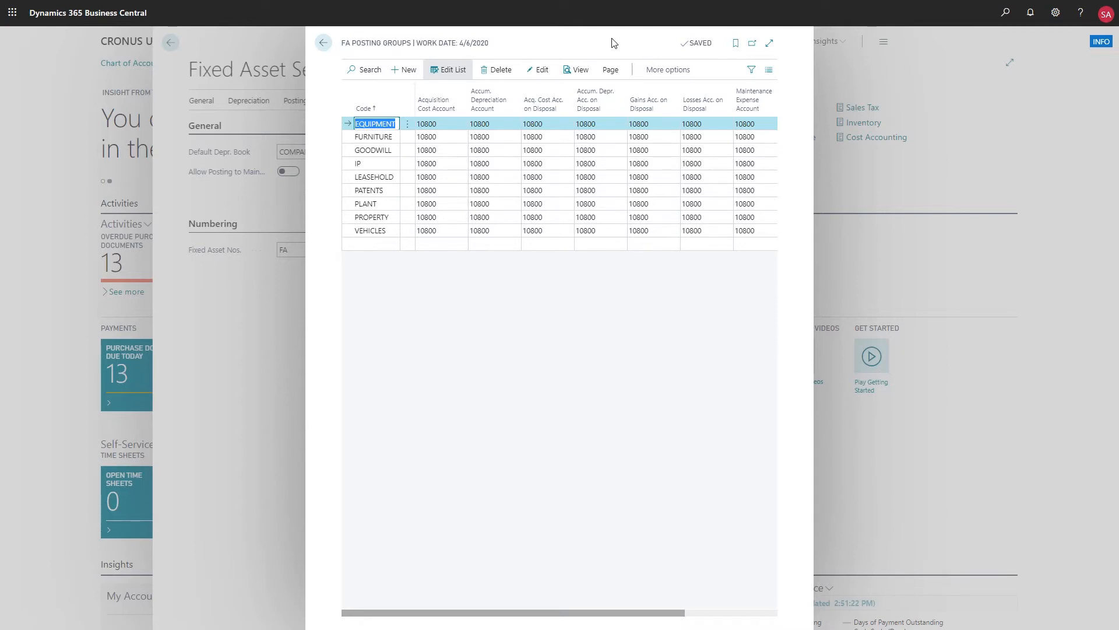
{"action": "left_click", "coordinate": [323, 43]}
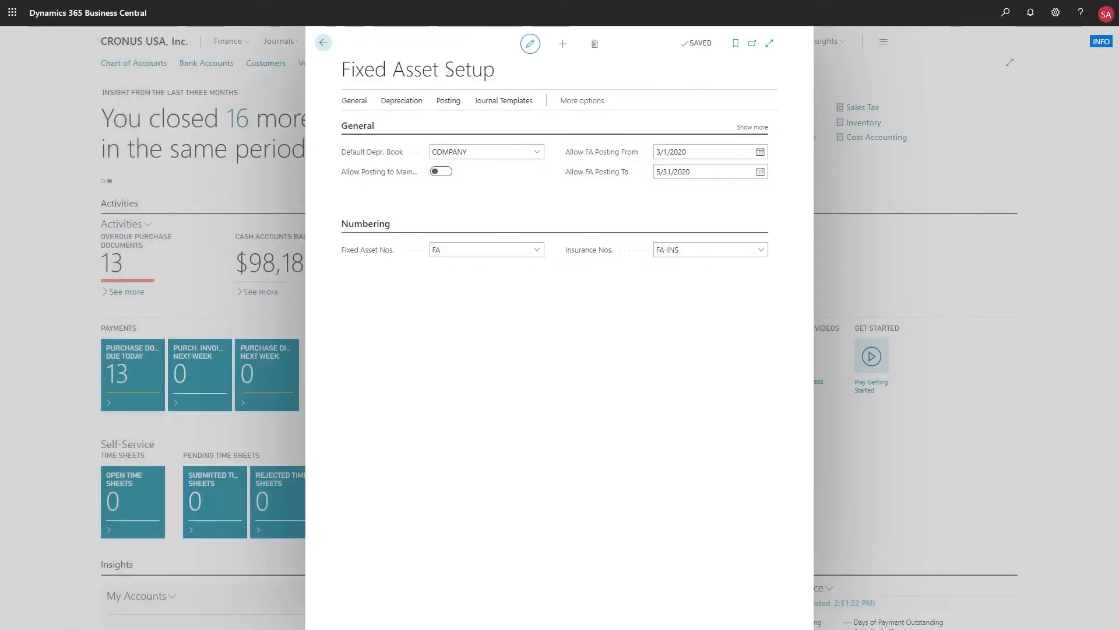
{"action": "left_click", "coordinate": [323, 43]}
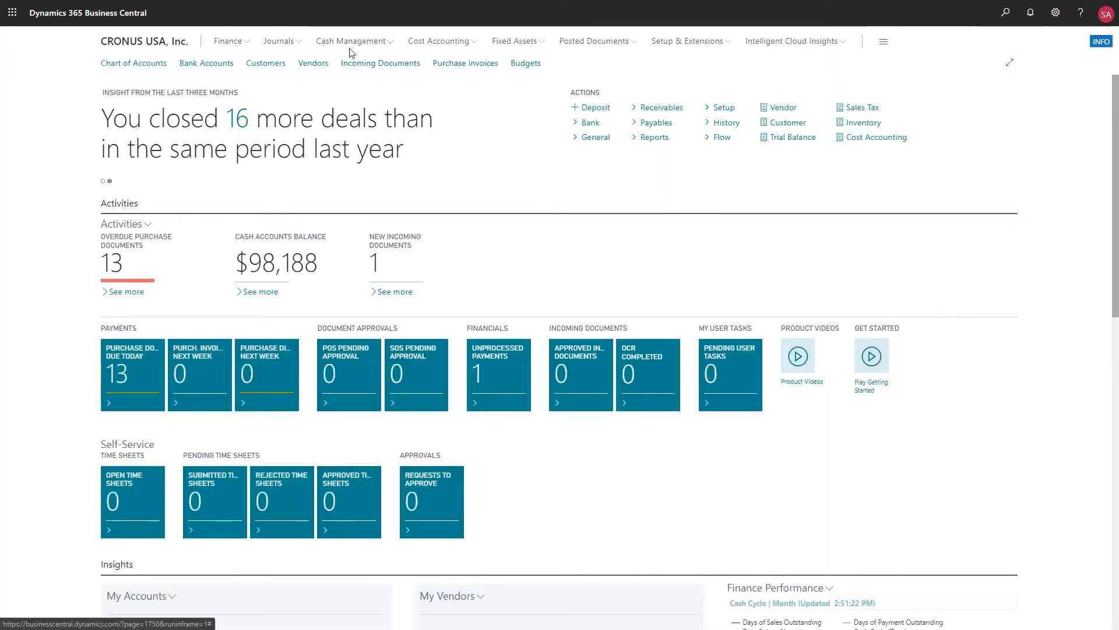
- Create a fixed asset with the description Delivery Van, subclass VEHICLES and serial number YY-202
{"action": "left_click", "coordinate": [538, 41]}
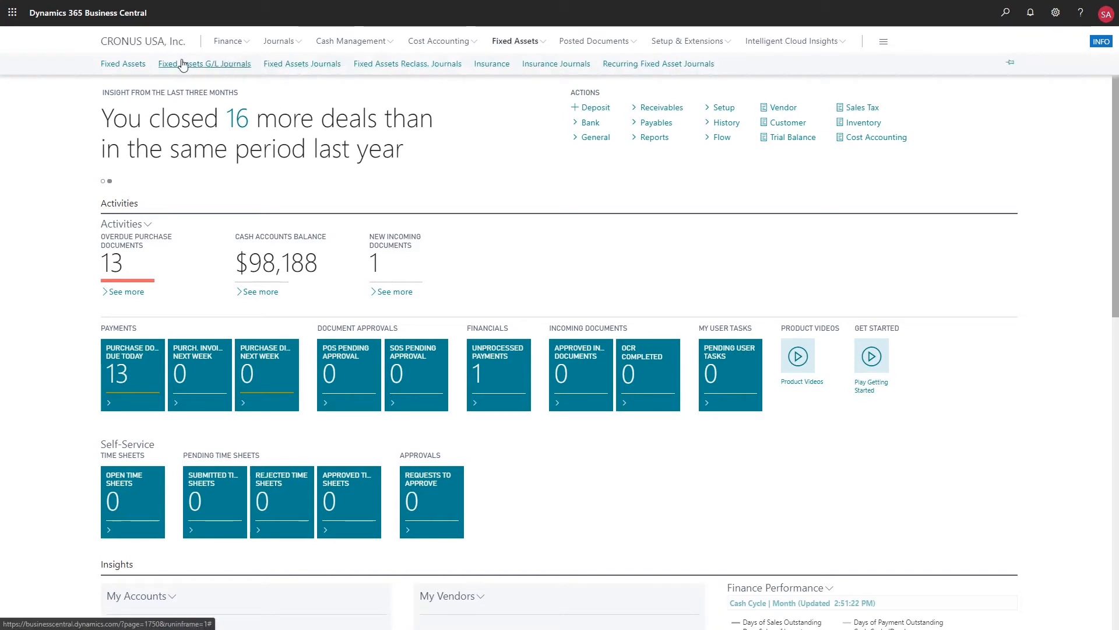
{"action": "left_click", "coordinate": [135, 70]}
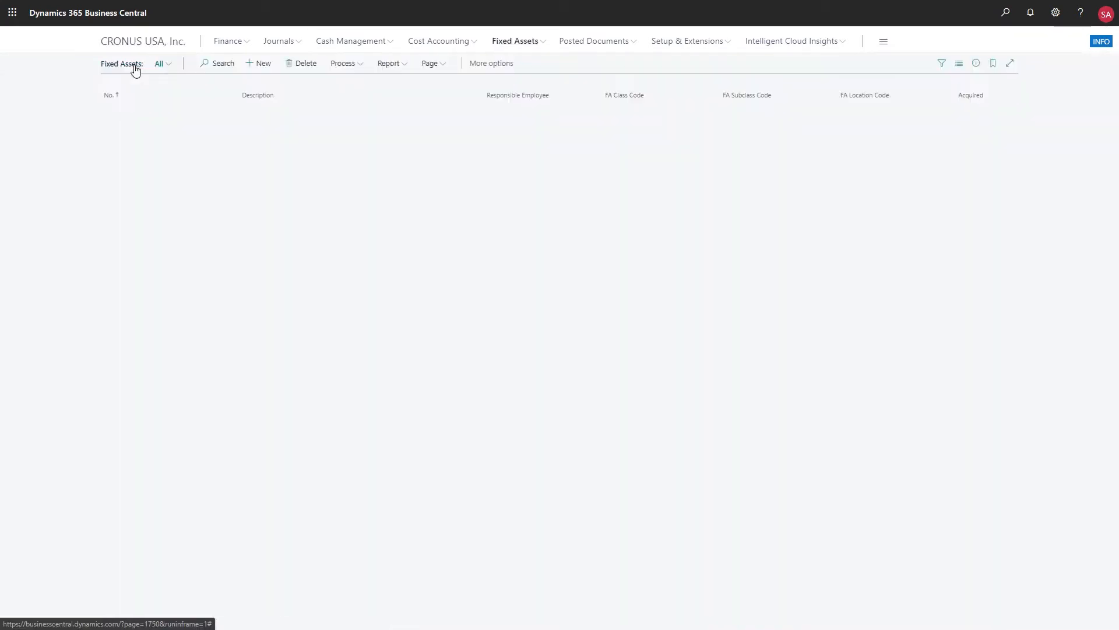
{"action": "left_click", "coordinate": [260, 65]}
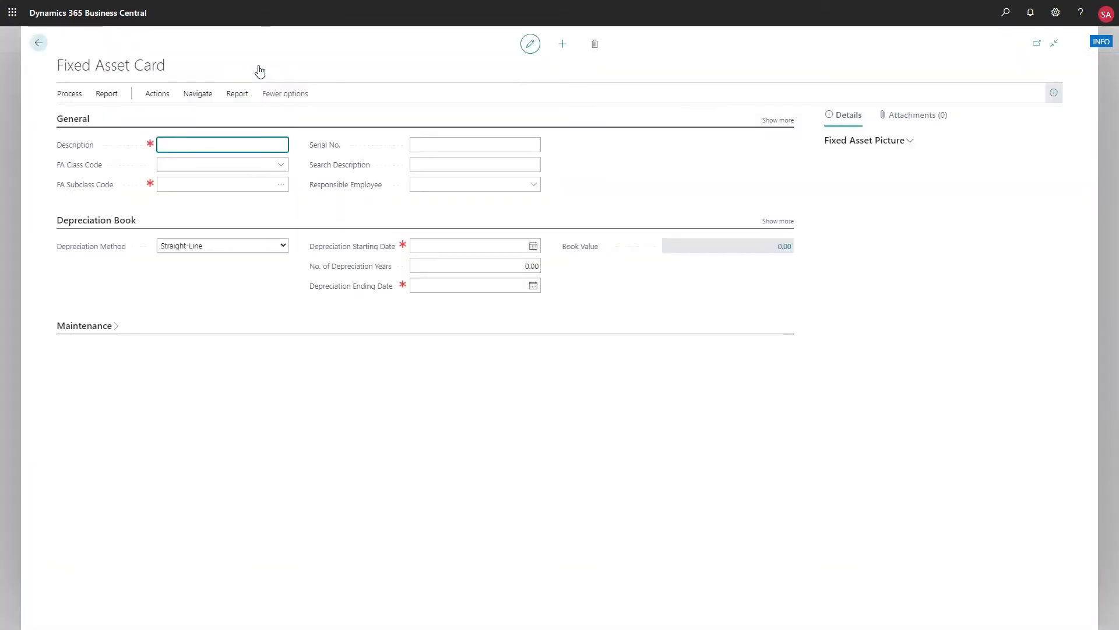
{"action": "type", "text": "Delivery Van"}
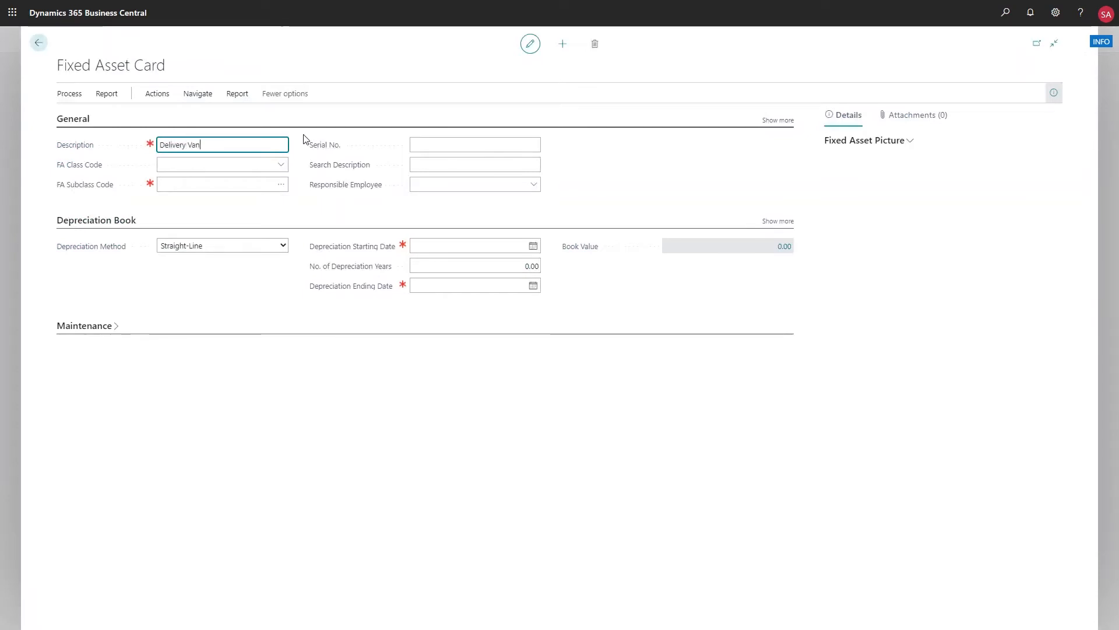
{"action": "left_click", "coordinate": [281, 184]}
{"action": "left_click", "coordinate": [348, 230]}
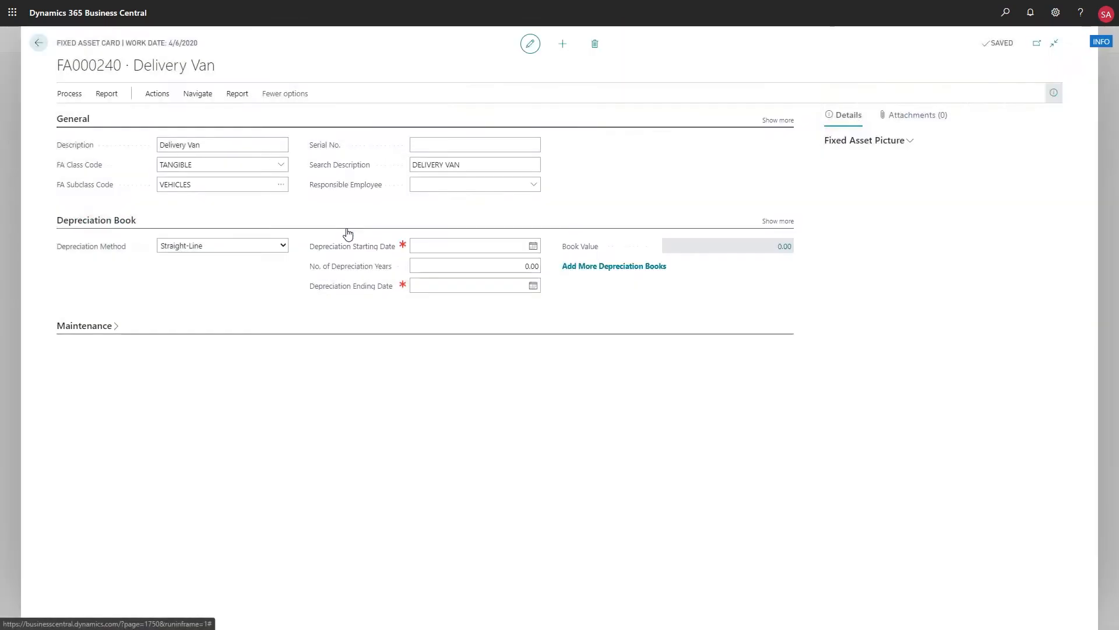
{"action": "left_click", "coordinate": [428, 144]}
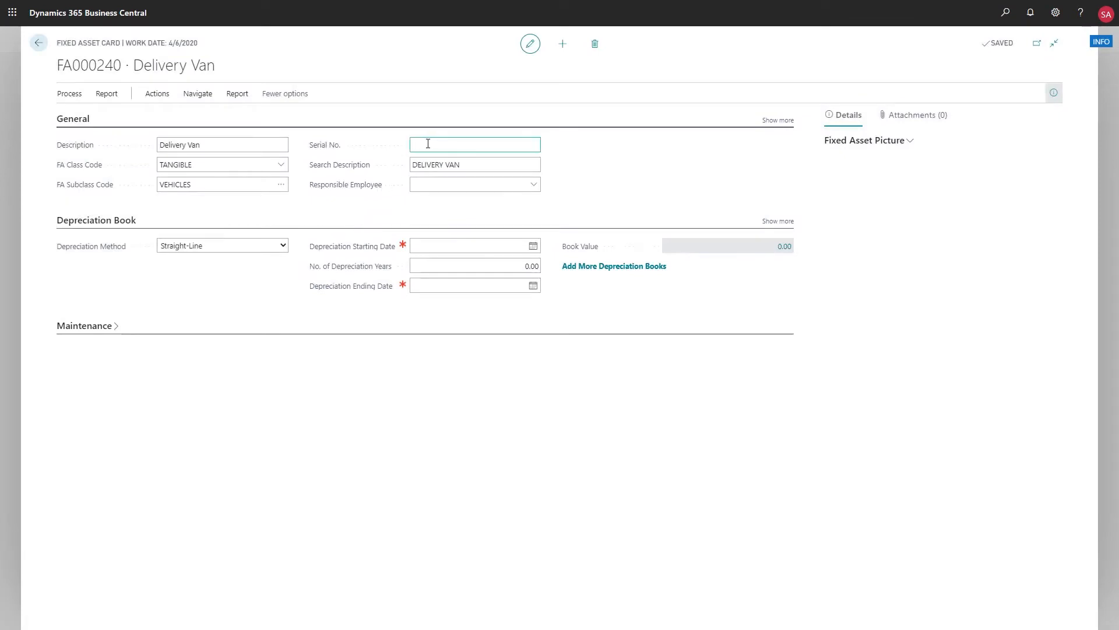
{"action": "type", "text": "YY"}
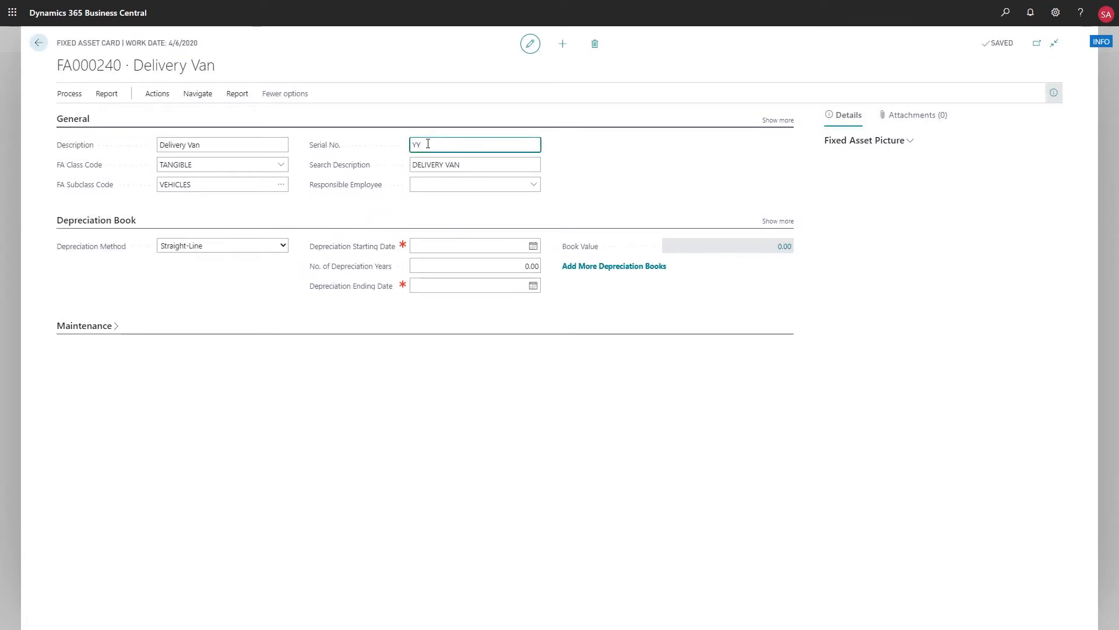
{"action": "type", "text": "-202"}
- Set the van's depreciation starting date to 3/1/2020 and depreciation years to 5, and check the available depreciation methods
{"action": "left_click", "coordinate": [532, 246]}
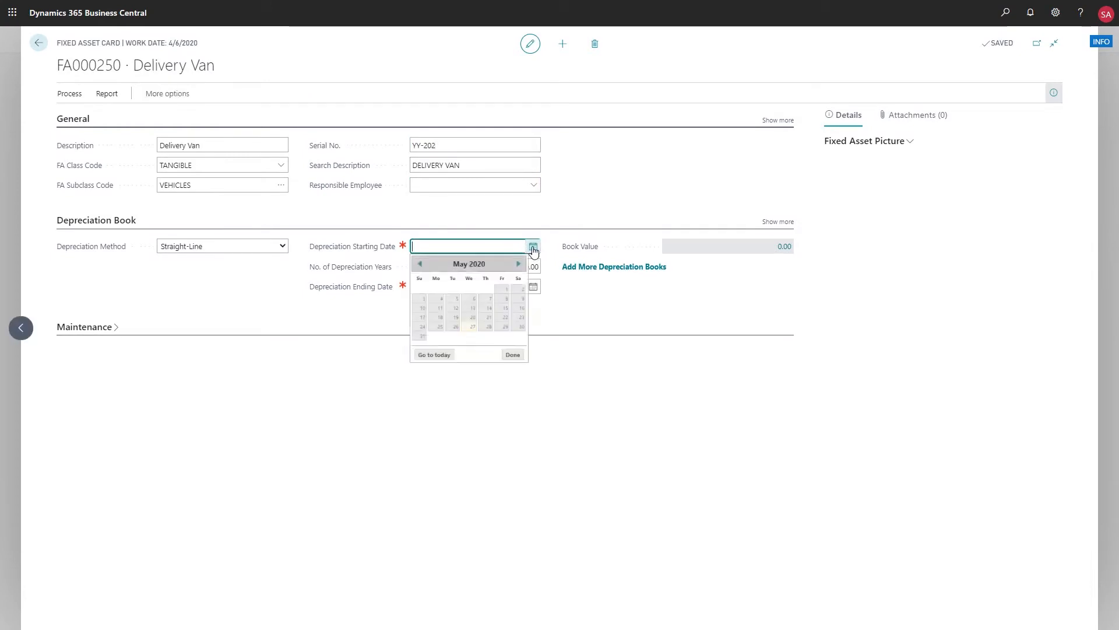
{"action": "left_click", "coordinate": [421, 266]}
{"action": "left_click", "coordinate": [420, 264]}
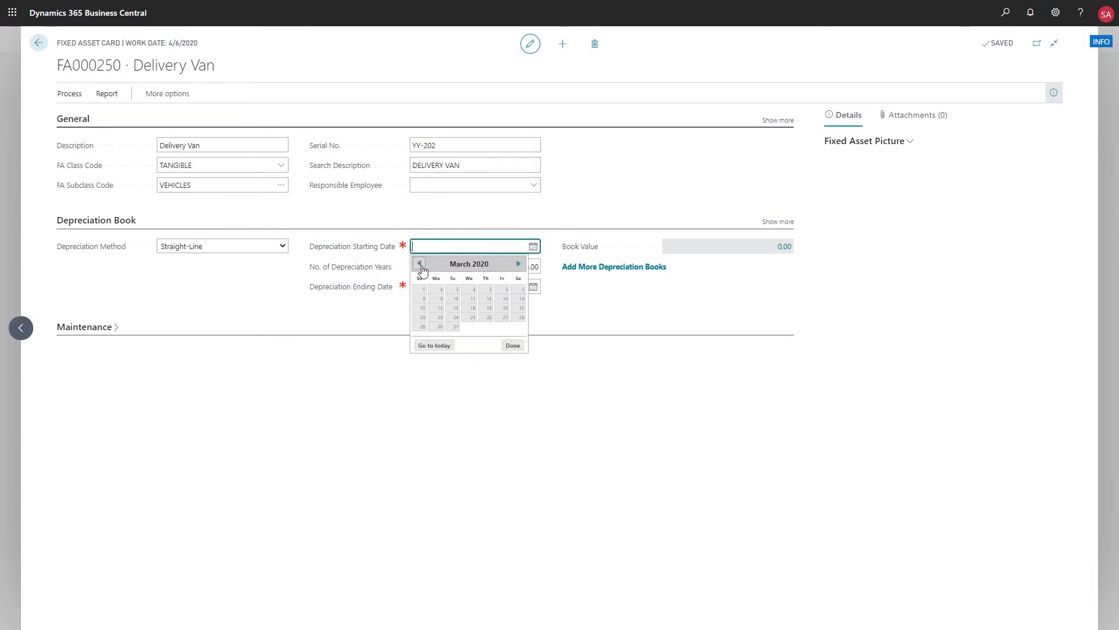
{"action": "left_click", "coordinate": [422, 290]}
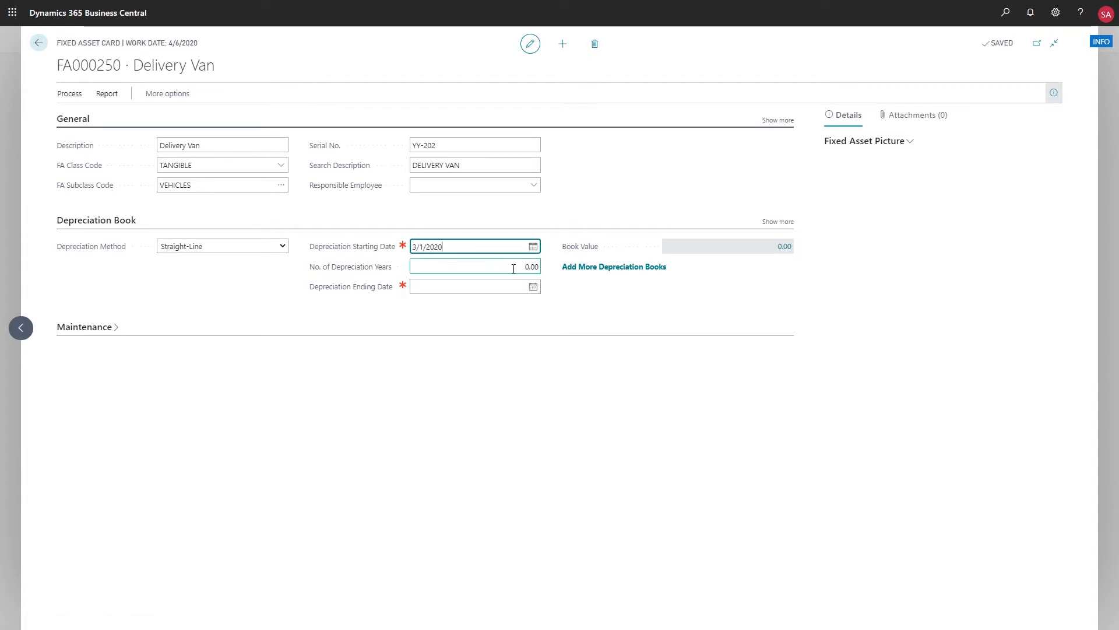
{"action": "left_click_drag", "start_coordinate": [514, 268], "coordinate": [550, 272]}
{"action": "type", "text": "5"}
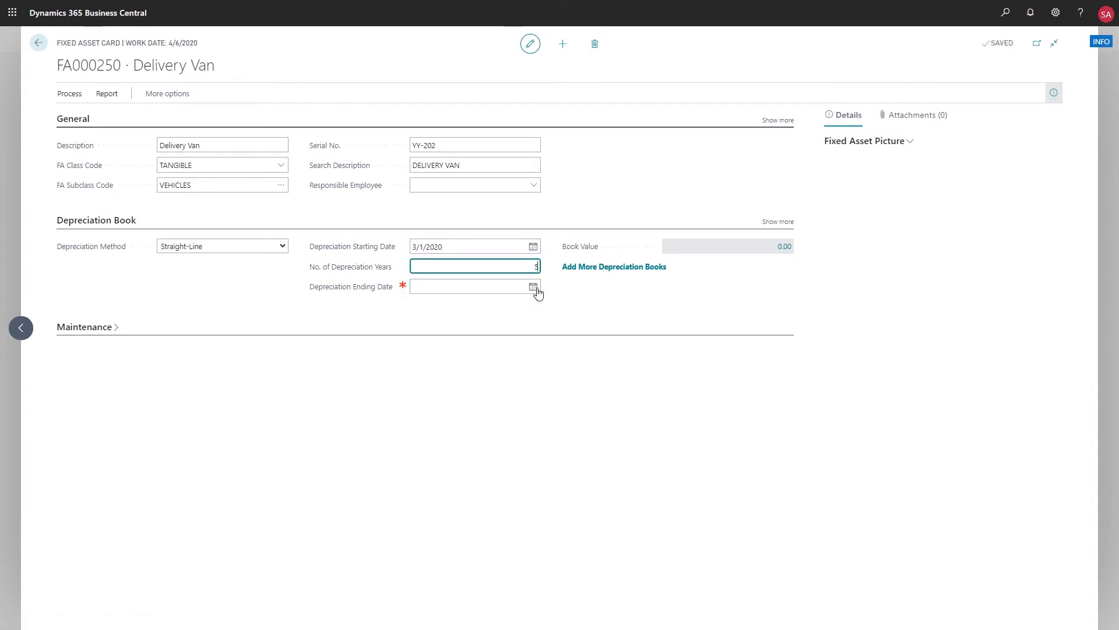
{"action": "left_click", "coordinate": [520, 361]}
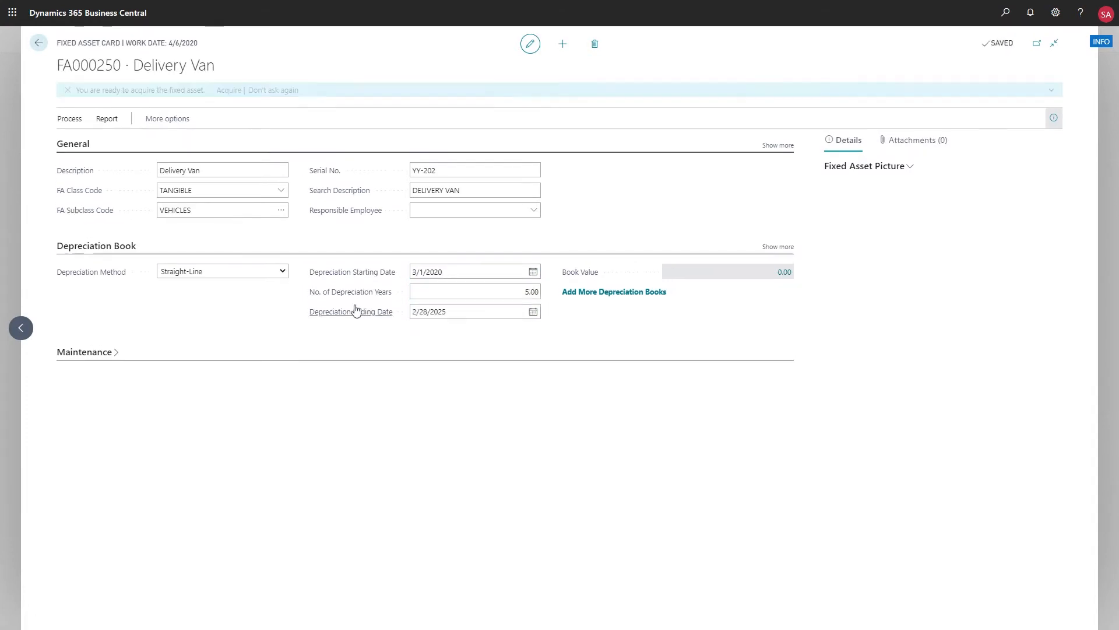
{"action": "left_click", "coordinate": [283, 272]}
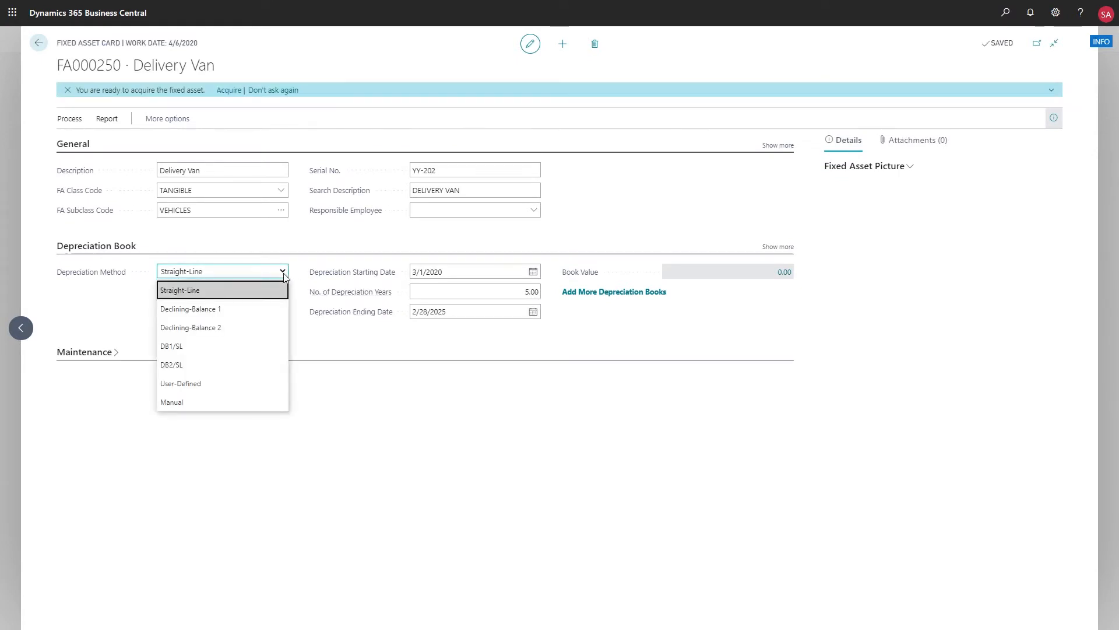
{"action": "left_click", "coordinate": [286, 243]}
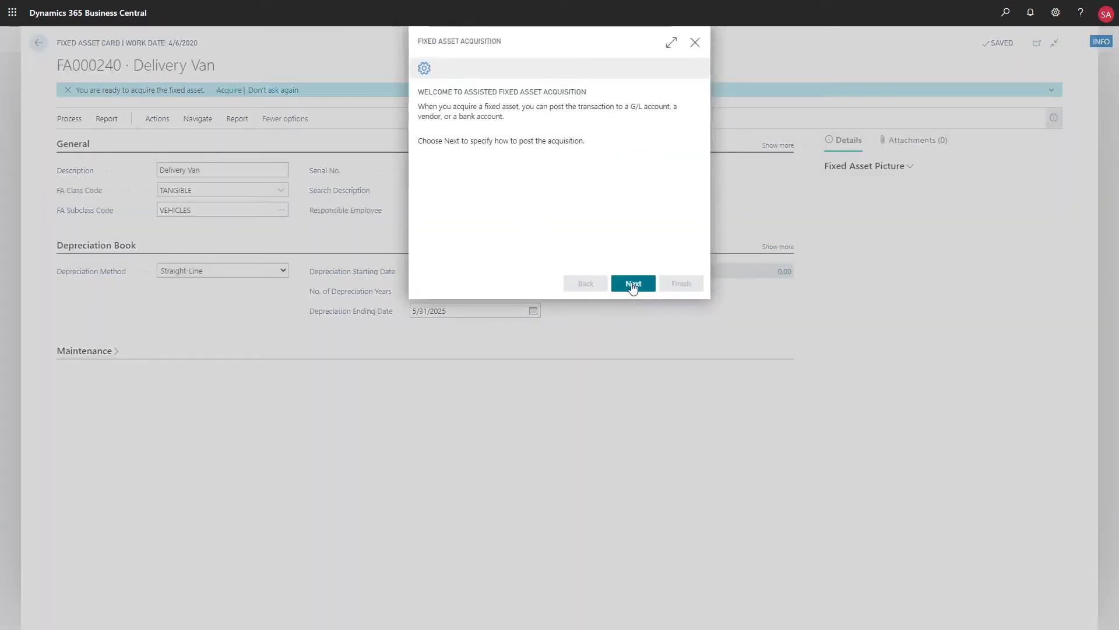
- In the fixed asset acquisition wizard, set the acquisition cost including tax to 20,000.00 and the acquisition date to 3/1/2020
{"action": "left_click", "coordinate": [633, 284]}
{"action": "left_click", "coordinate": [685, 109]}
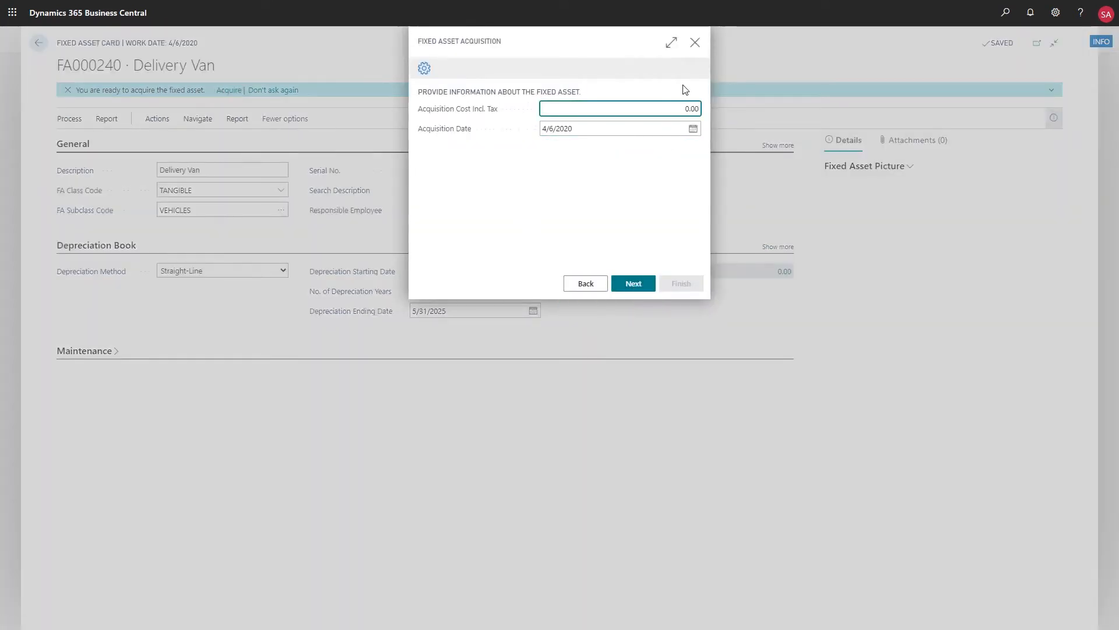
{"action": "type", "text": "200"}
{"action": "type", "text": "0,0"}
{"action": "type", "text": "000"}
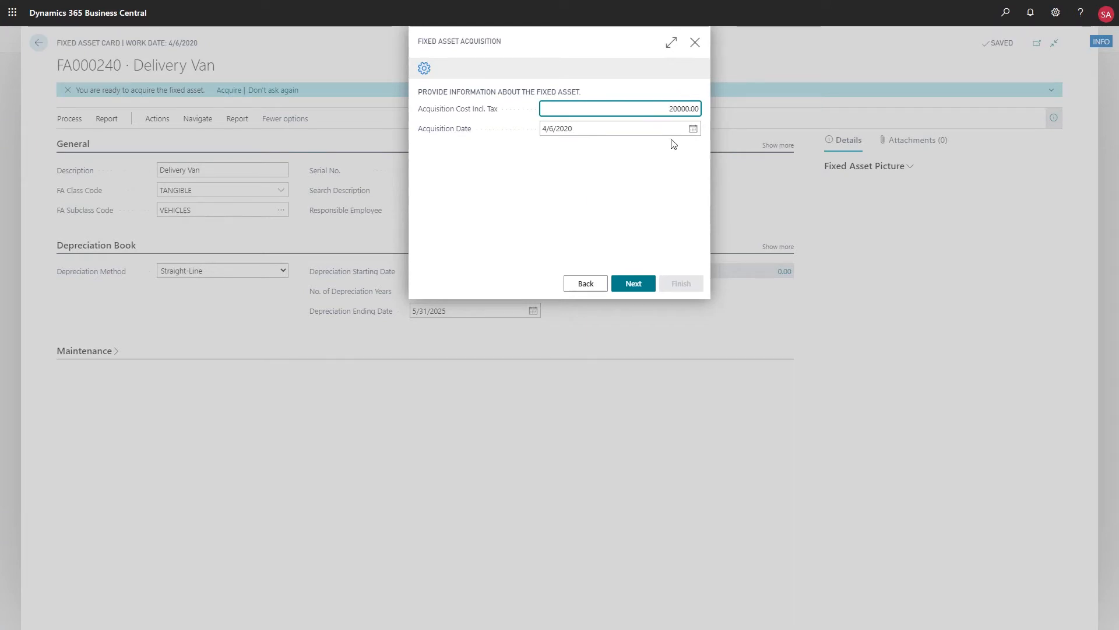
{"action": "left_click", "coordinate": [693, 129]}
{"action": "left_click", "coordinate": [549, 145]}
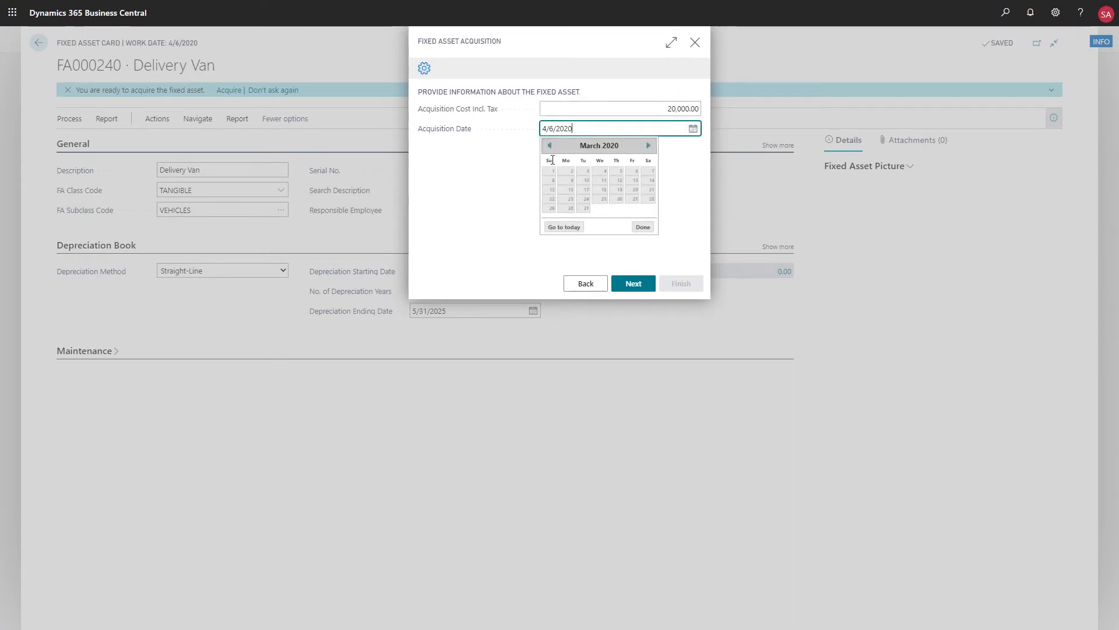
{"action": "left_click", "coordinate": [553, 173]}
{"action": "left_click", "coordinate": [629, 284]}
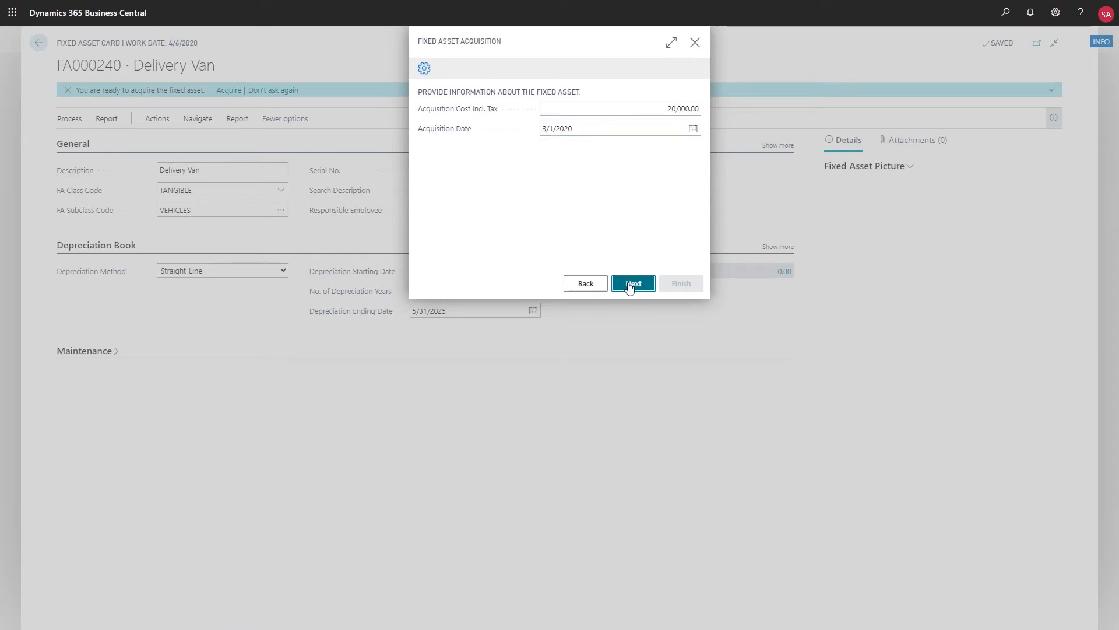
- Post the acquisition to the Vendor ledger, selecting the balancing vendor account and entering the external document number
{"action": "left_click", "coordinate": [695, 110]}
{"action": "left_click", "coordinate": [655, 148]}
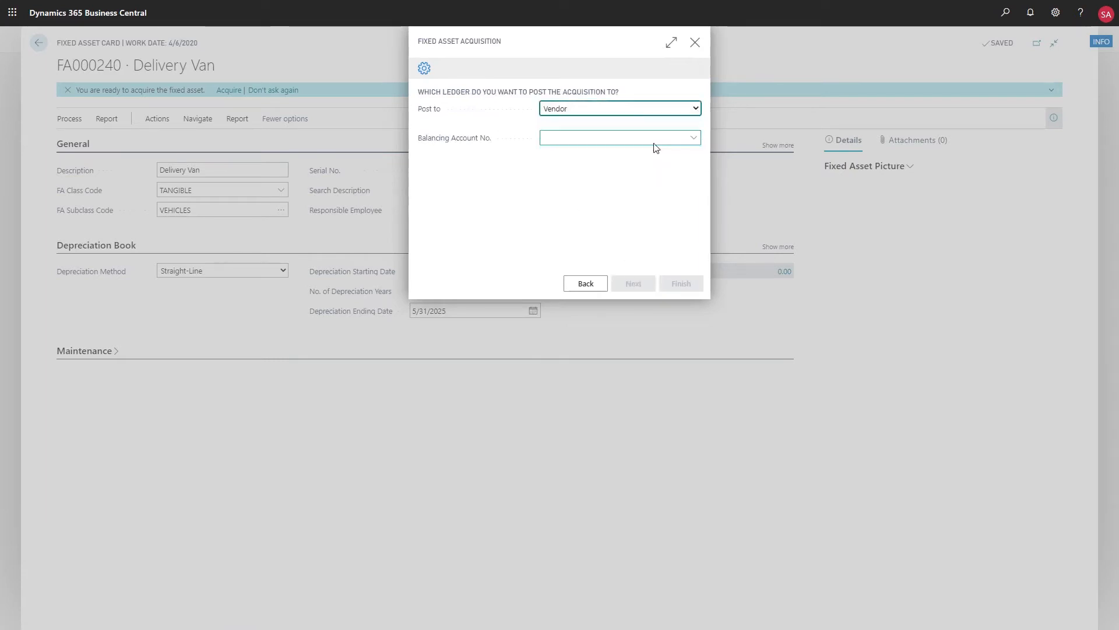
{"action": "left_click", "coordinate": [693, 138]}
{"action": "left_click", "coordinate": [634, 178]}
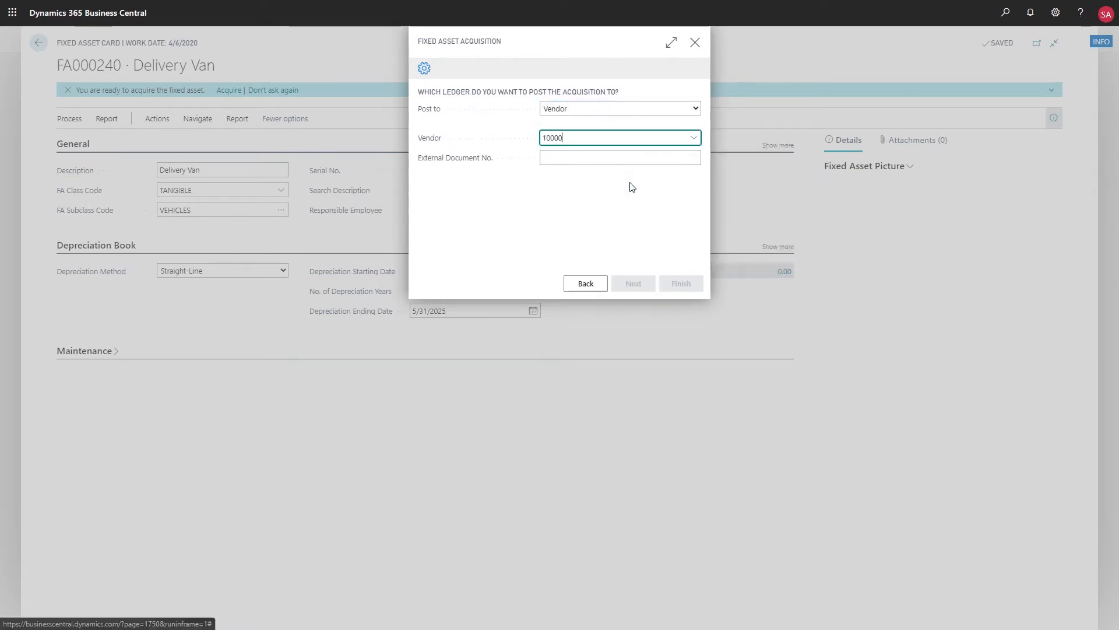
{"action": "left_click", "coordinate": [631, 159]}
{"action": "type", "text": "123456"}
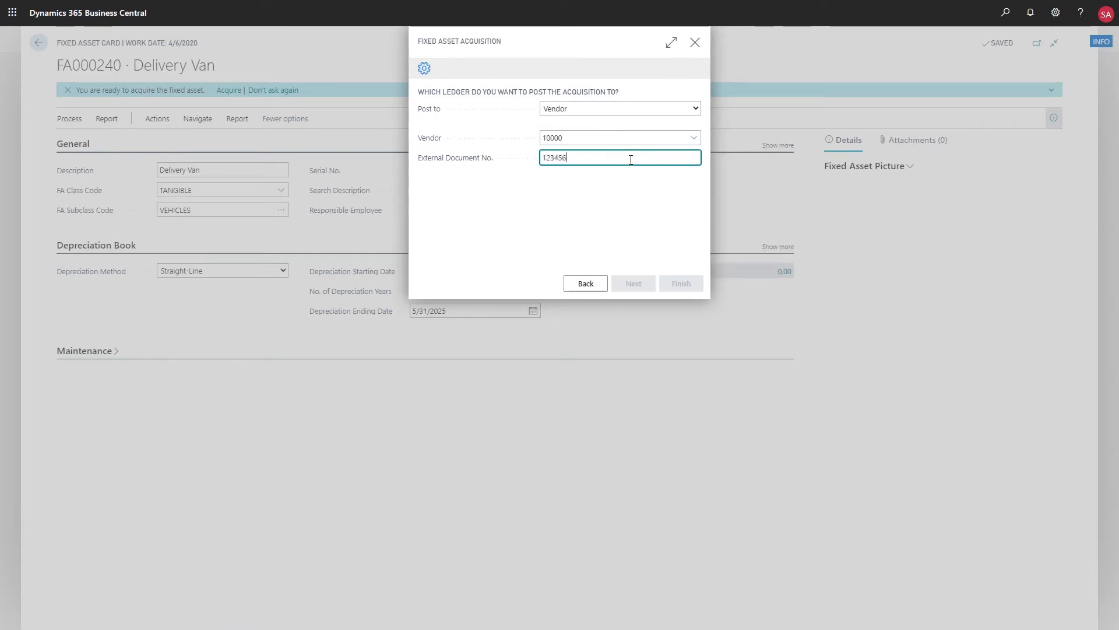
{"action": "left_click", "coordinate": [628, 218]}
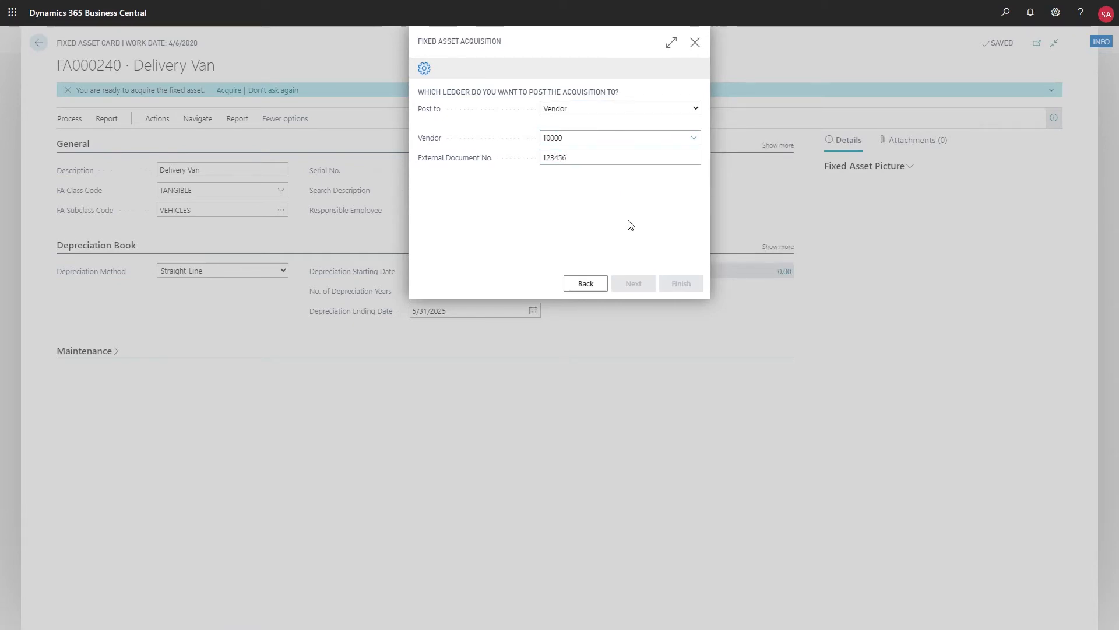
- Finish the acquisition wizard and post the Delivery Van acquisition from the AUTOMATIC batch of the fixed asset G/L journal
{"action": "left_click", "coordinate": [634, 285]}
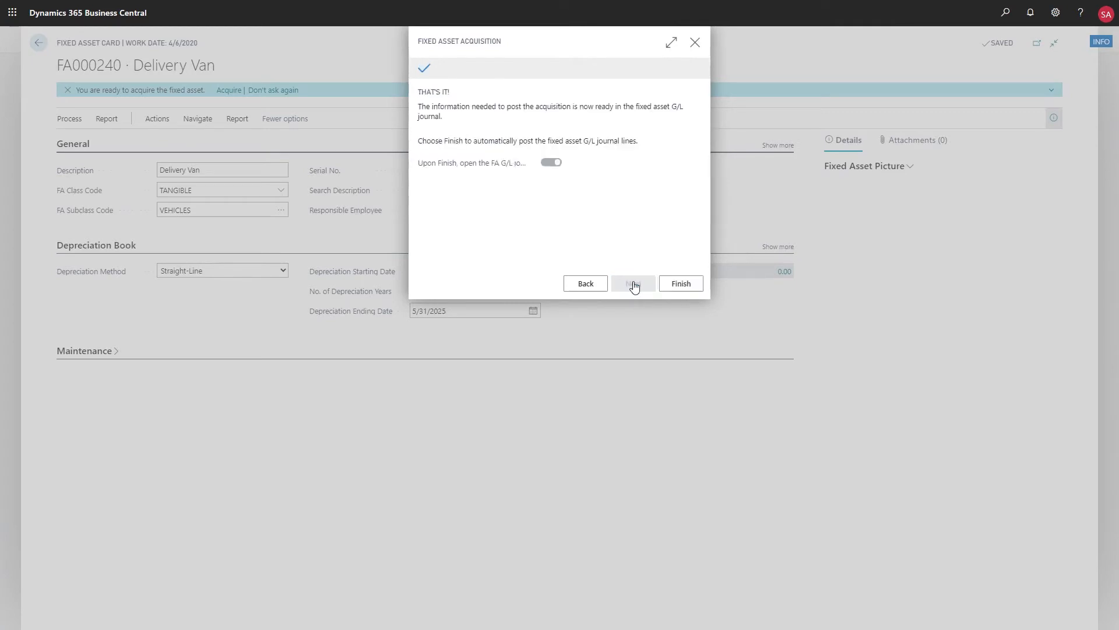
{"action": "left_click", "coordinate": [682, 285]}
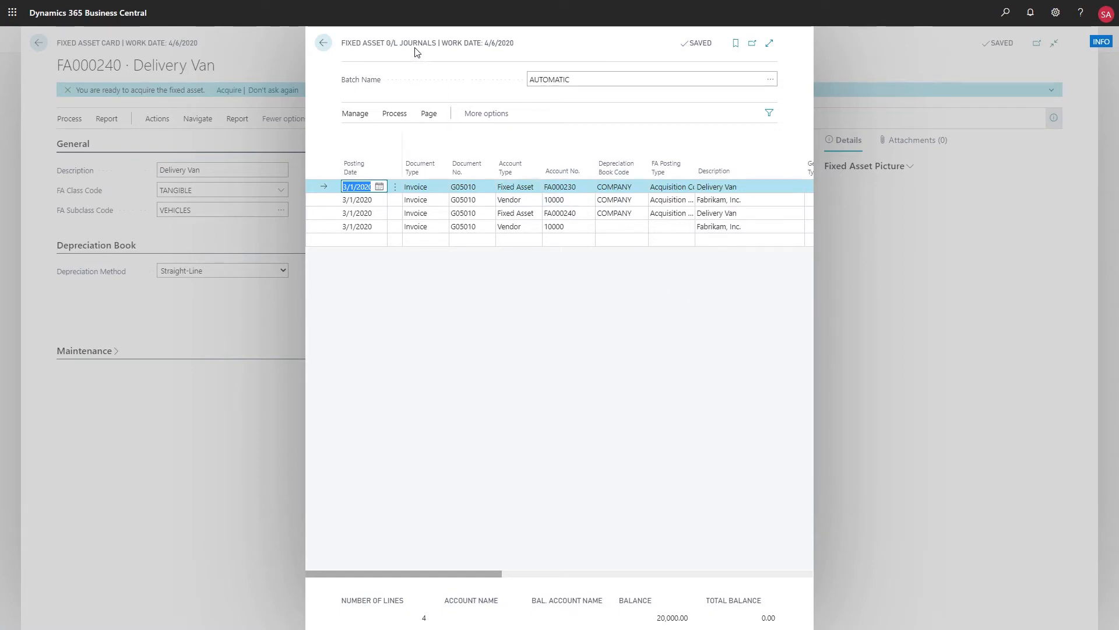
{"action": "left_click", "coordinate": [394, 113]}
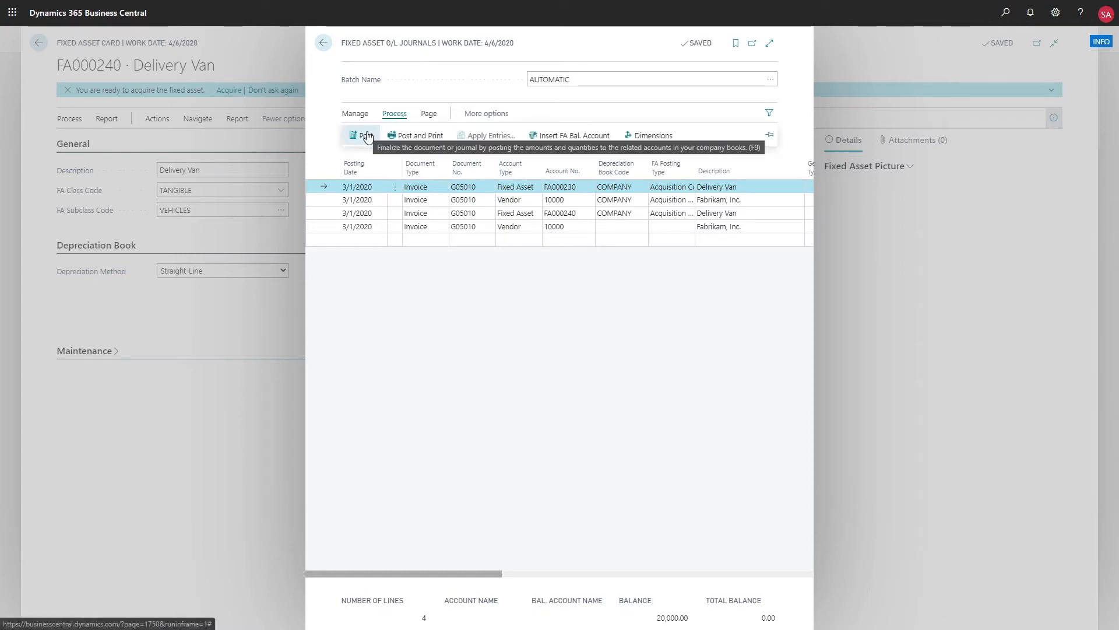
{"action": "left_click", "coordinate": [367, 137]}
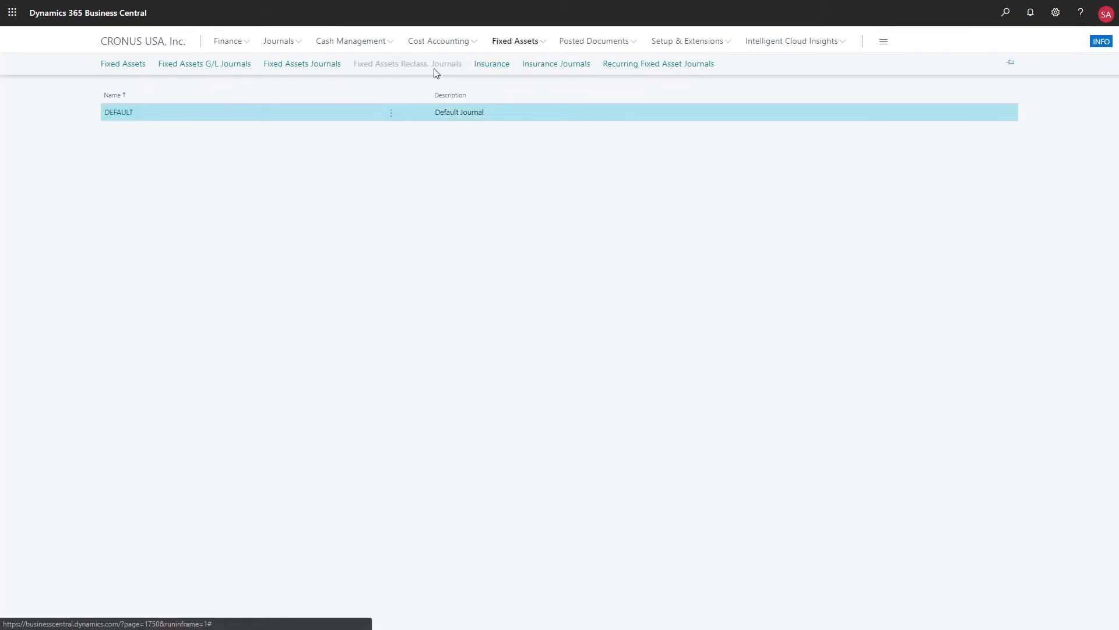
- From the fixed assets list, start calculating depreciation for the COMPANY book with the date 3/1/2020
{"action": "left_click", "coordinate": [133, 65]}
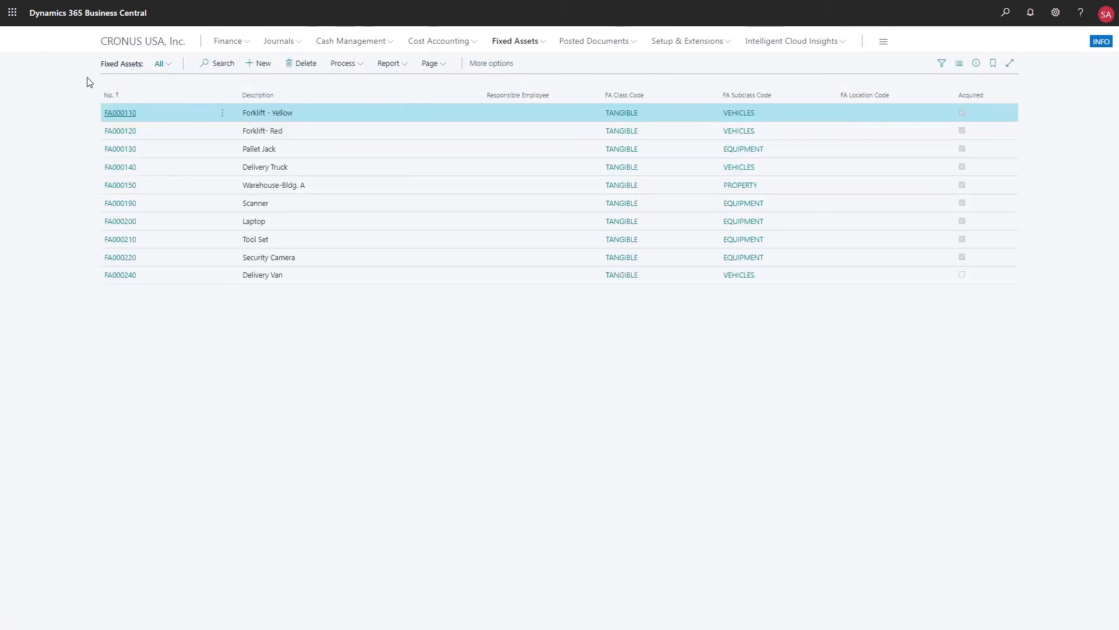
{"action": "left_click", "coordinate": [360, 66]}
{"action": "left_click", "coordinate": [365, 110]}
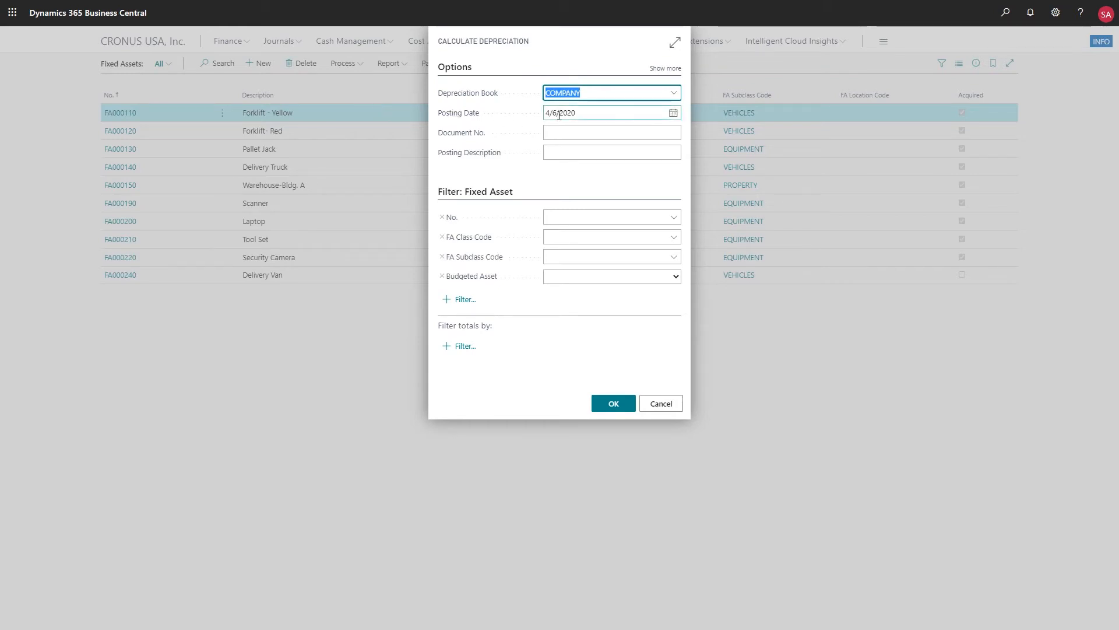
{"action": "left_click", "coordinate": [673, 115]}
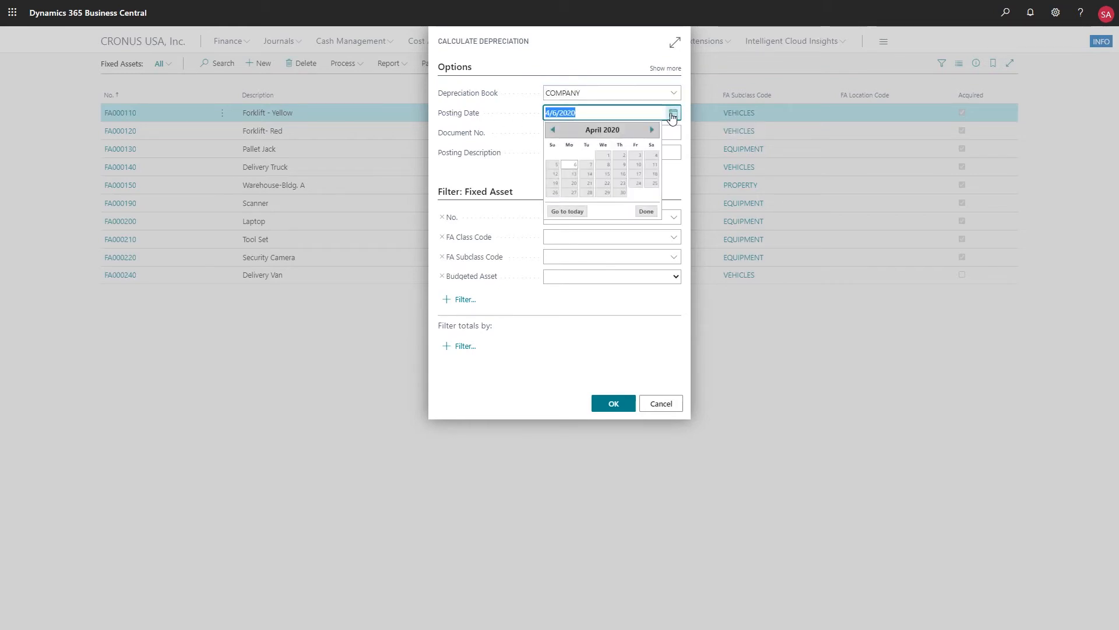
{"action": "left_click", "coordinate": [553, 130]}
{"action": "left_click", "coordinate": [553, 155]}
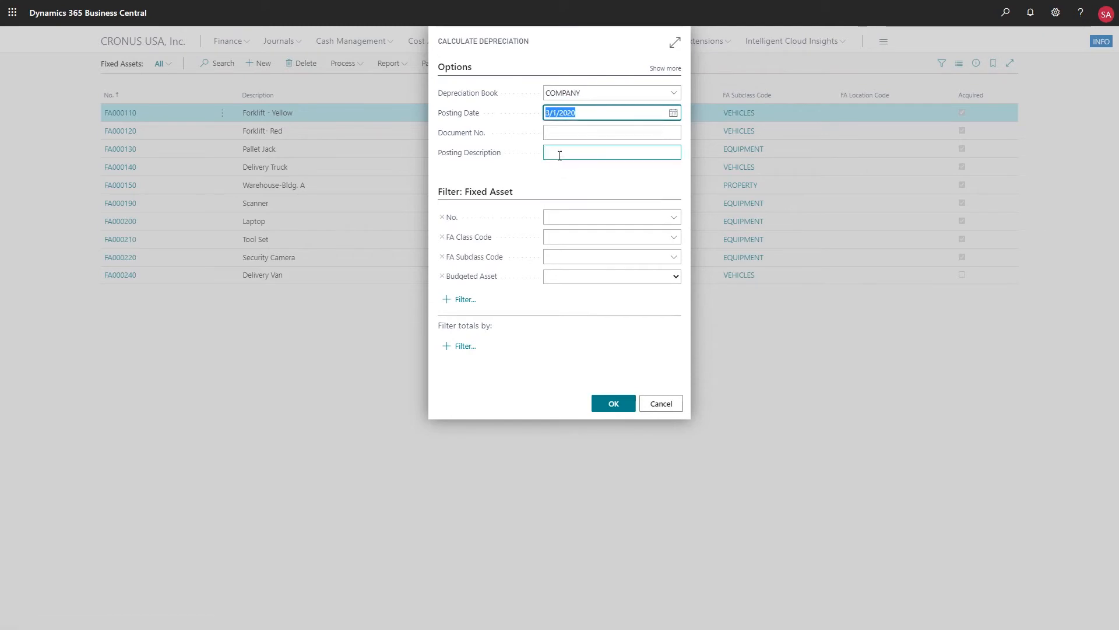
- Show all depreciation options, set the separate posting date to 3/31/2020, run the calculation and accept opening the G/L journal
{"action": "left_click", "coordinate": [665, 68]}
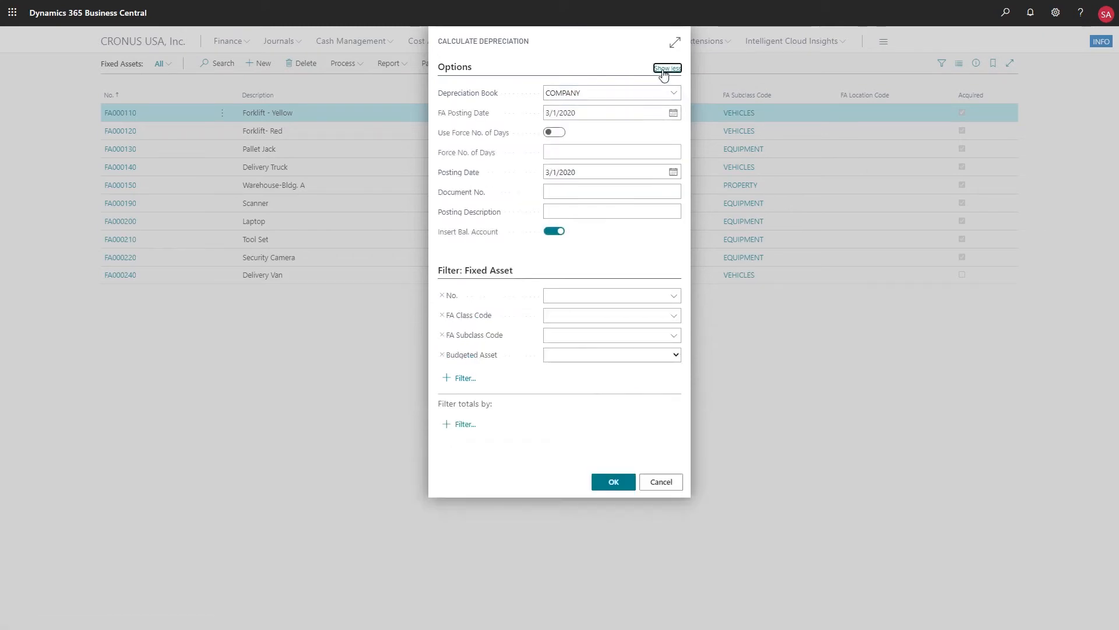
{"action": "left_click", "coordinate": [672, 174]}
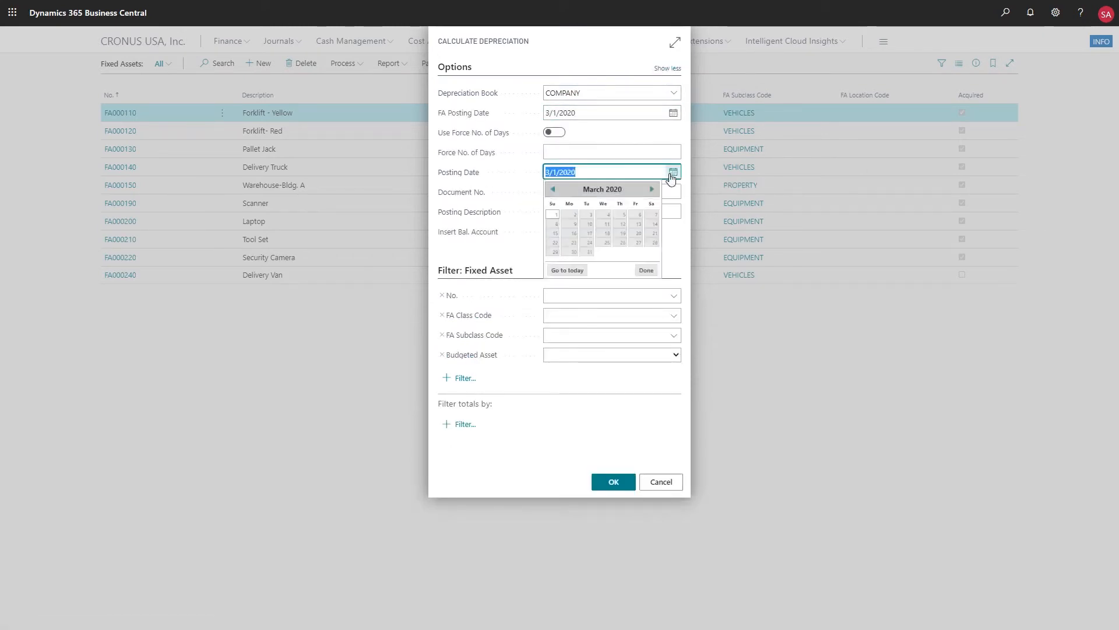
{"action": "left_click", "coordinate": [588, 252]}
{"action": "left_click", "coordinate": [614, 484]}
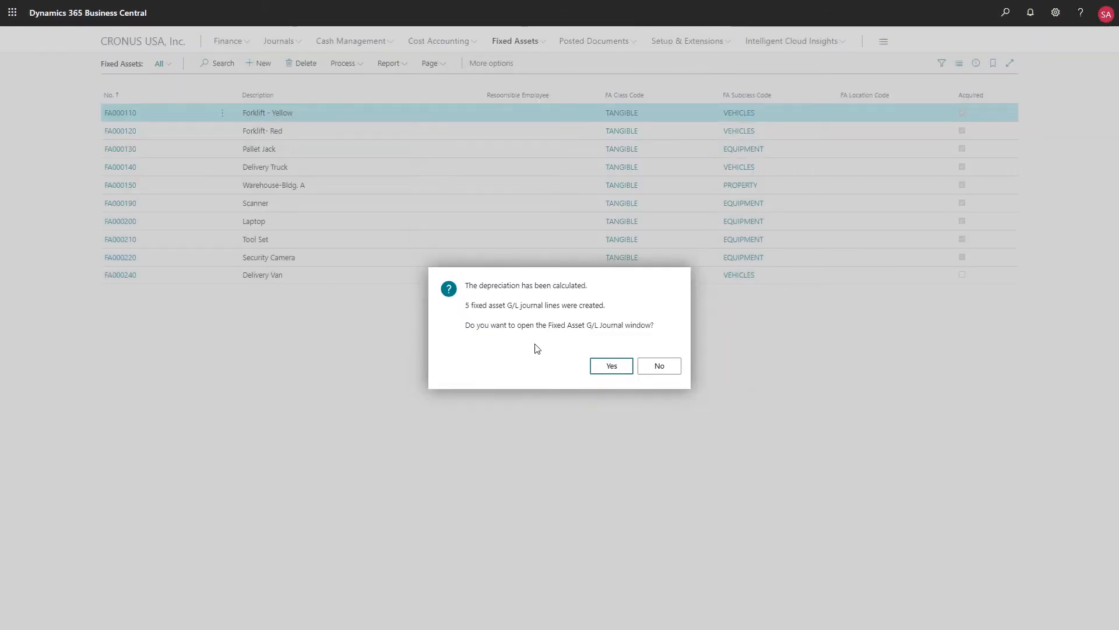
{"action": "left_click", "coordinate": [610, 366]}
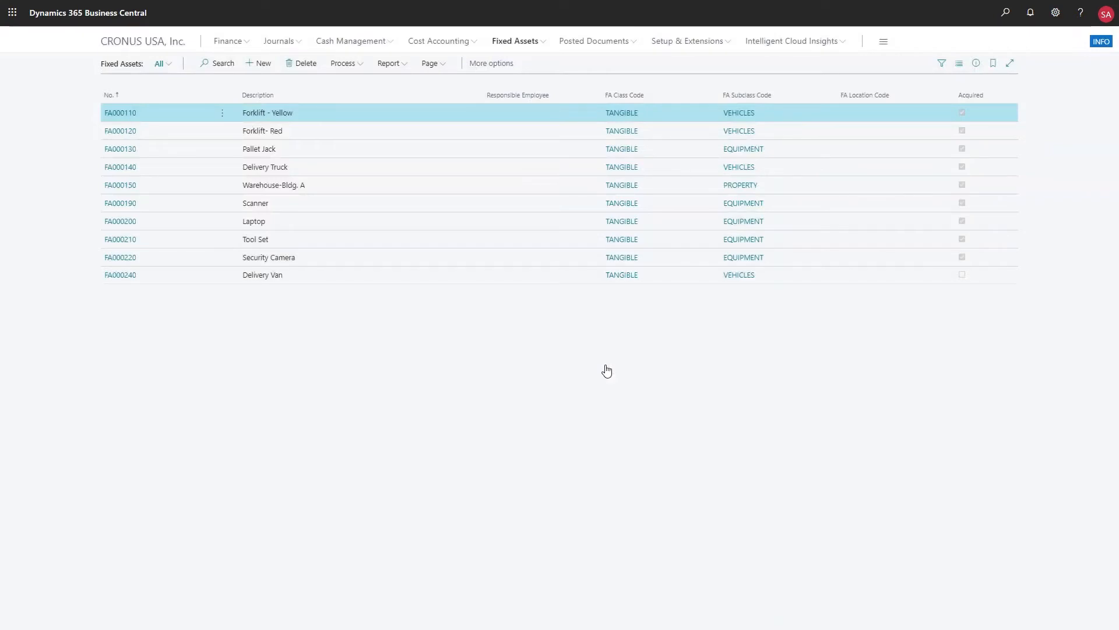
- Post the AUTOMATIC batch in the Fixed Assets G/L Journals and confirm the posting
{"action": "left_click", "coordinate": [542, 42]}
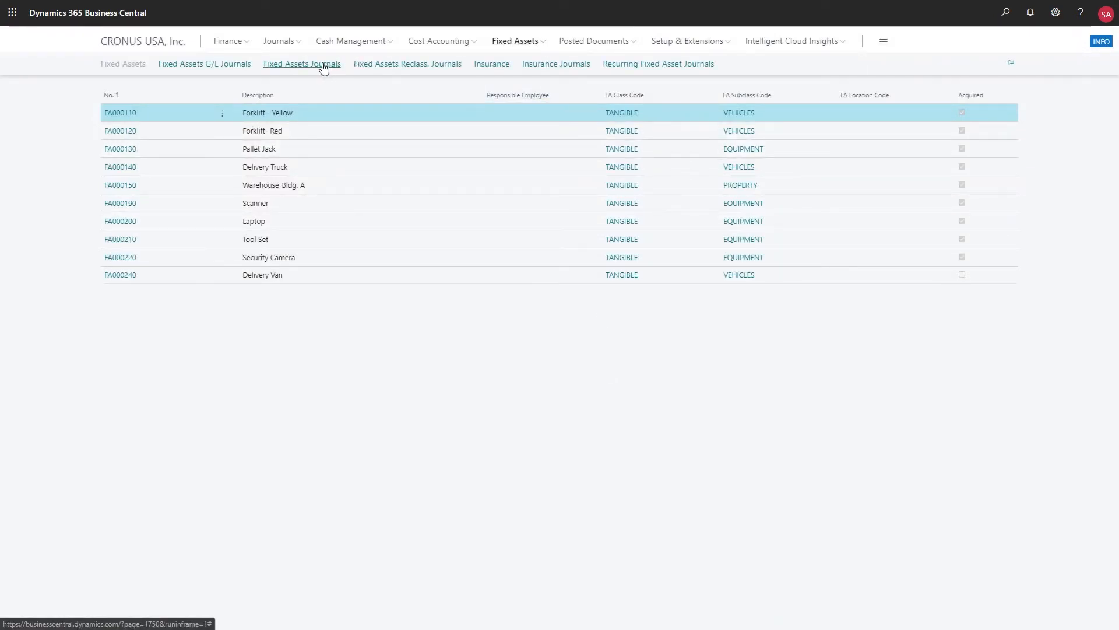
{"action": "left_click", "coordinate": [218, 65]}
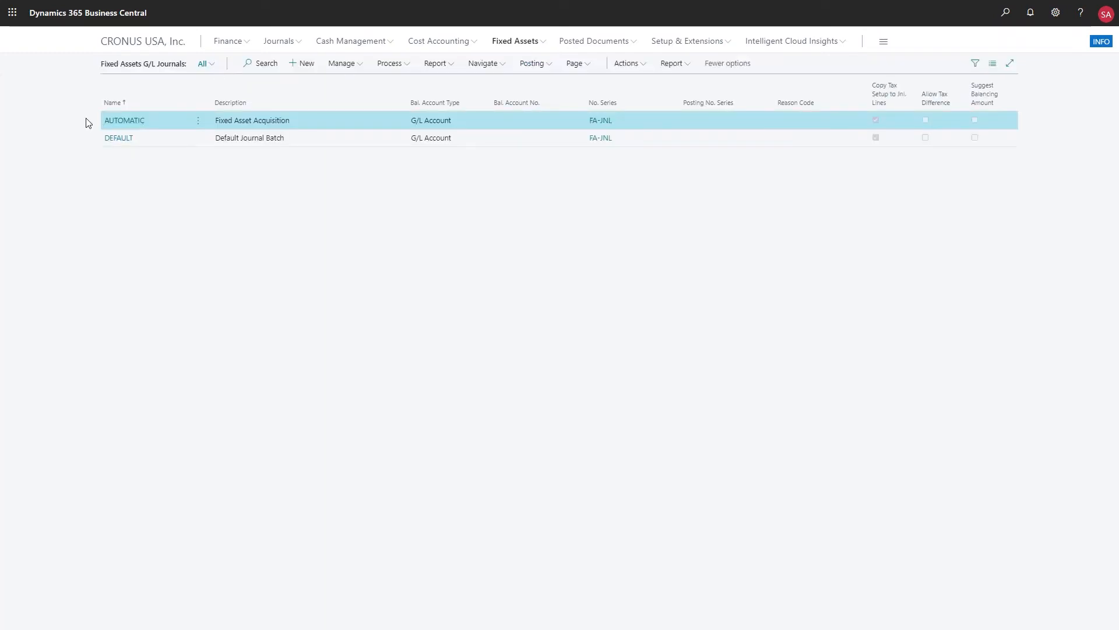
{"action": "left_click", "coordinate": [585, 66]}
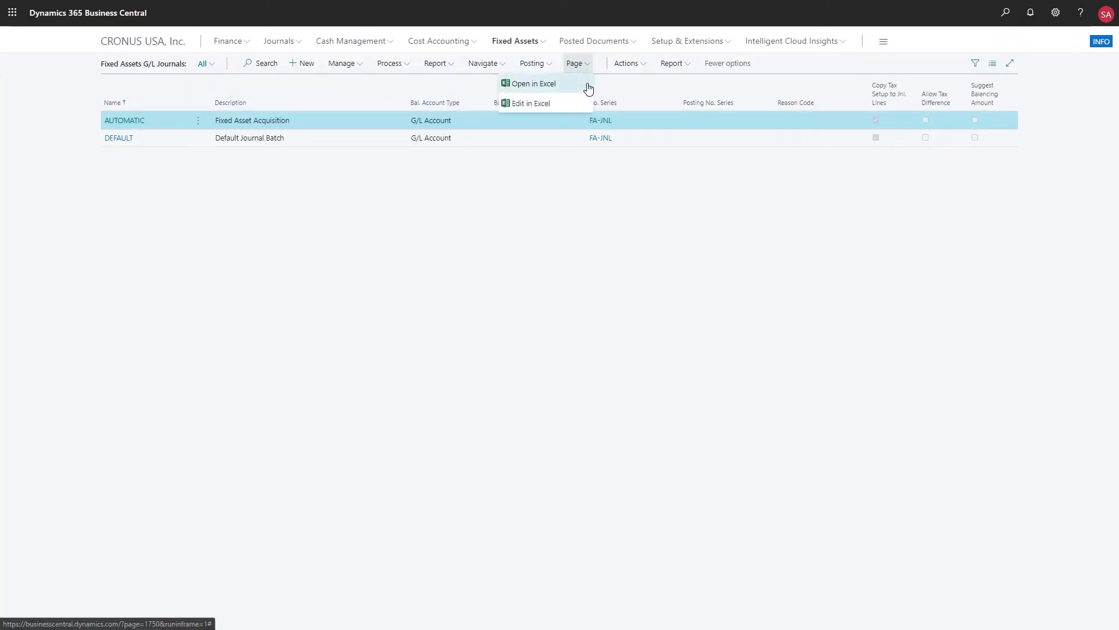
{"action": "left_click", "coordinate": [75, 132]}
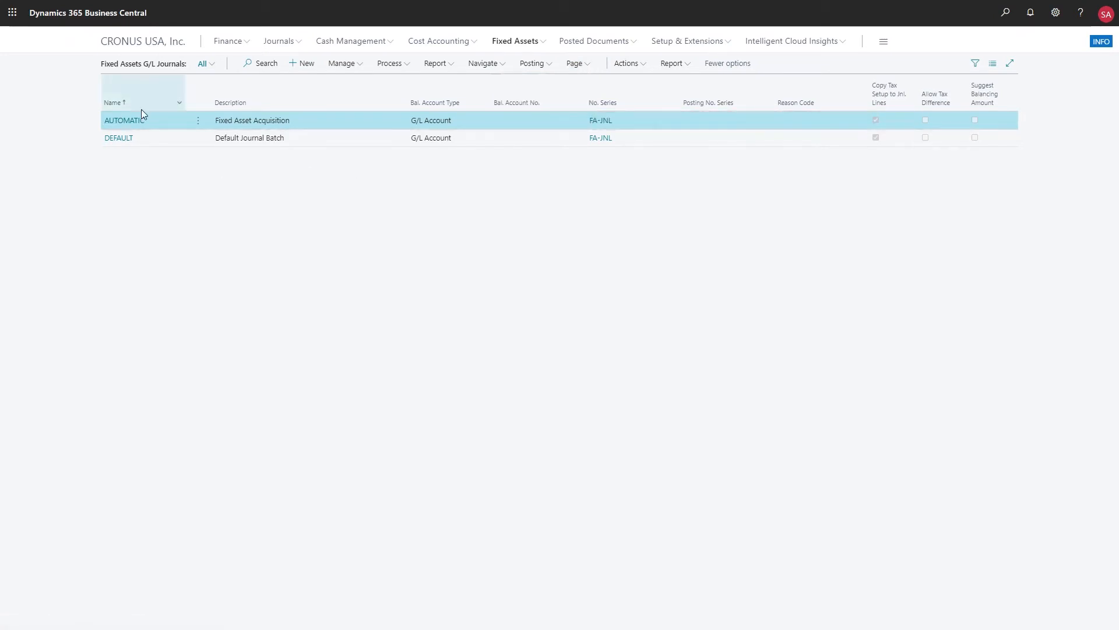
{"action": "left_click", "coordinate": [544, 64]}
{"action": "left_click", "coordinate": [537, 82]}
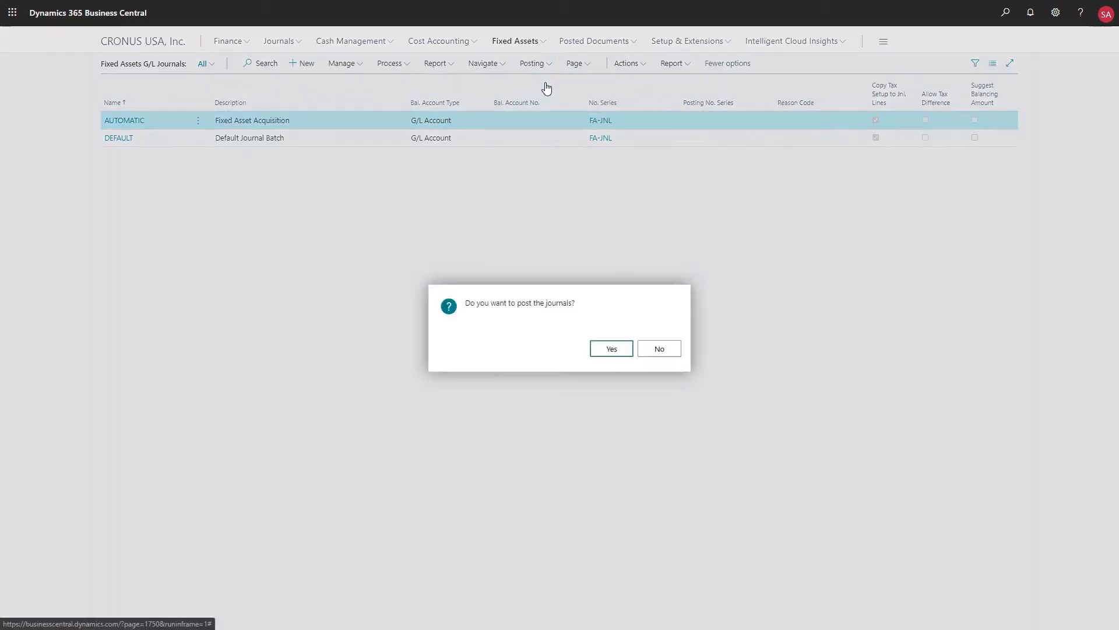
{"action": "left_click", "coordinate": [612, 348]}
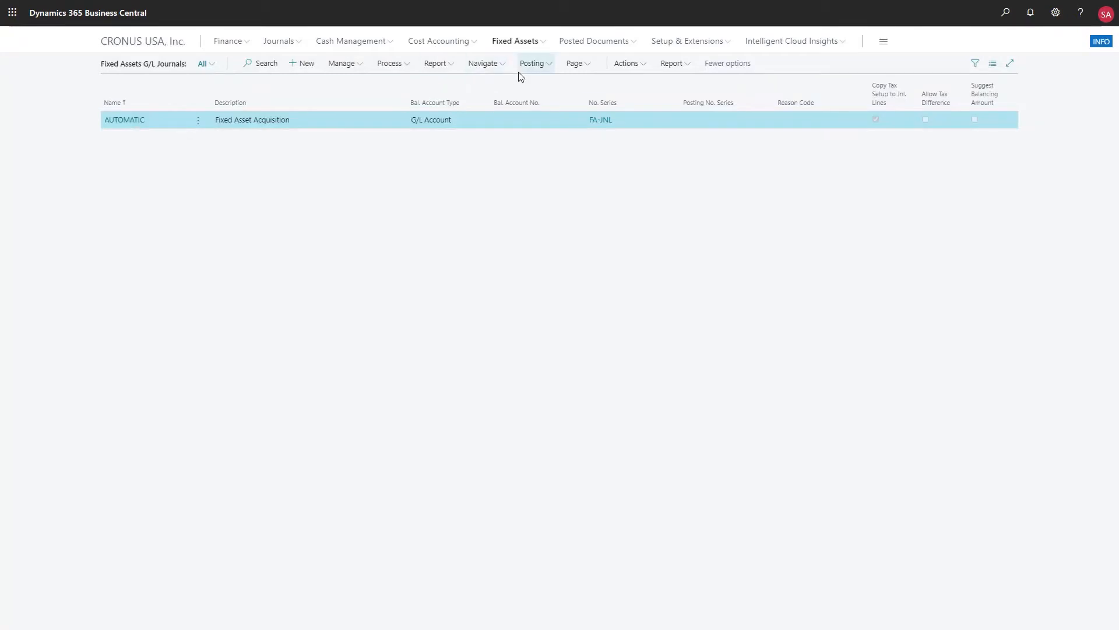
- Review the reports available from the fixed assets list and from the Forklift - Yellow asset card
{"action": "left_click", "coordinate": [544, 45]}
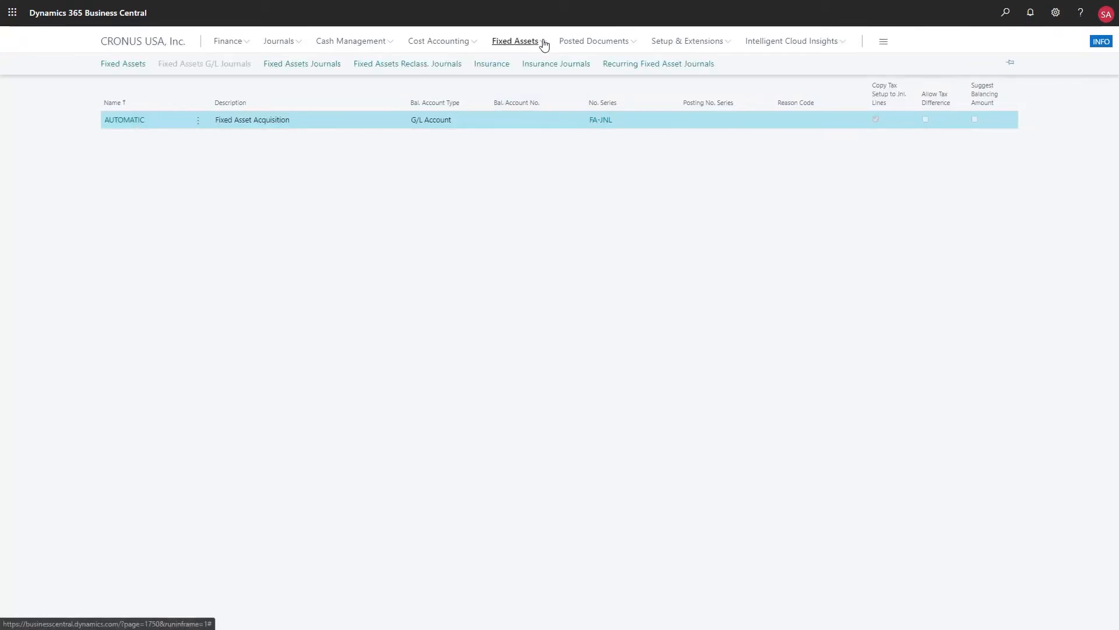
{"action": "left_click", "coordinate": [125, 64]}
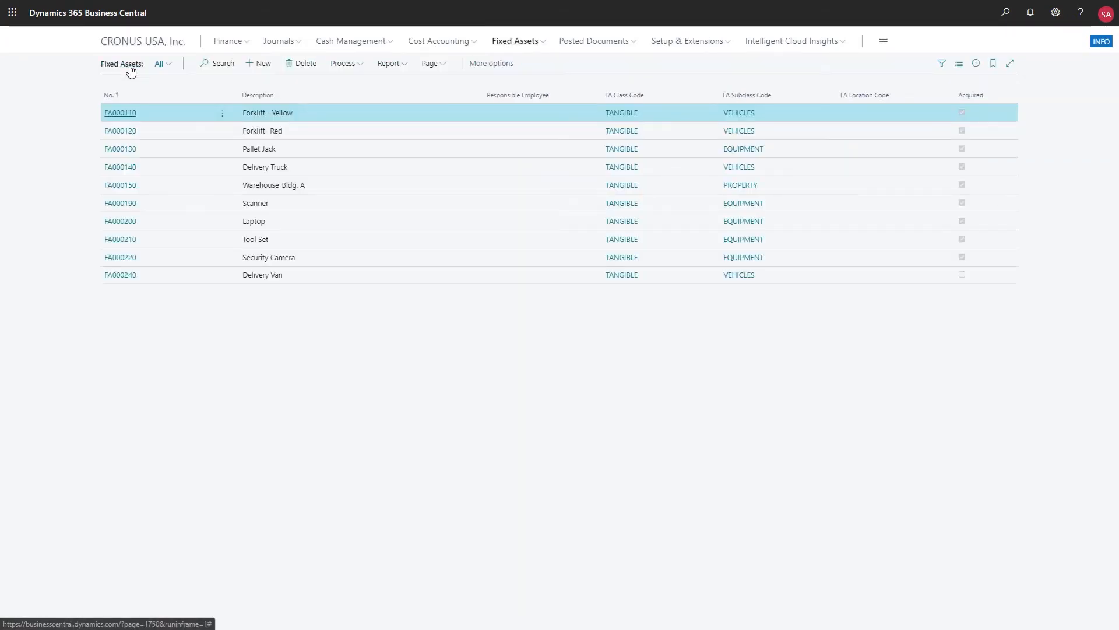
{"action": "left_click", "coordinate": [402, 64]}
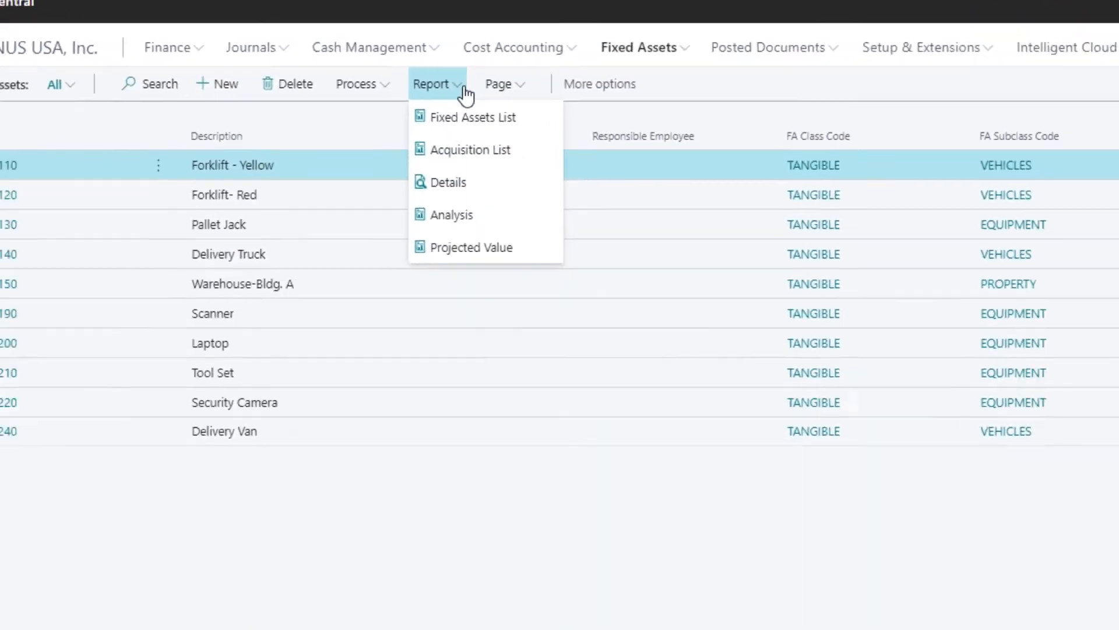
{"action": "left_click", "coordinate": [12, 165]}
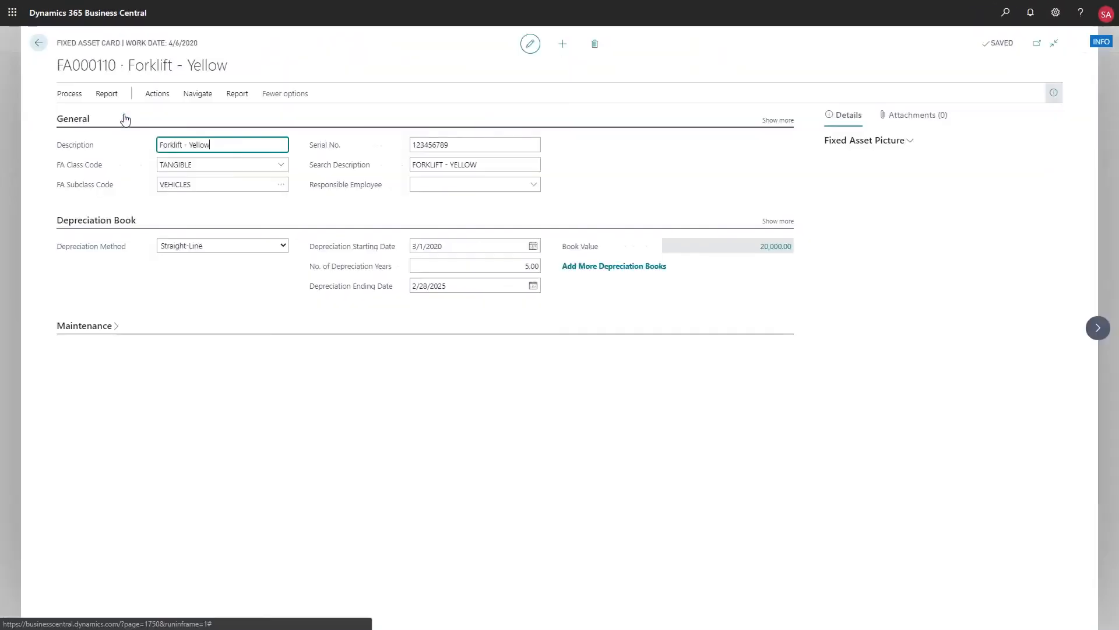
{"action": "left_click", "coordinate": [237, 95]}
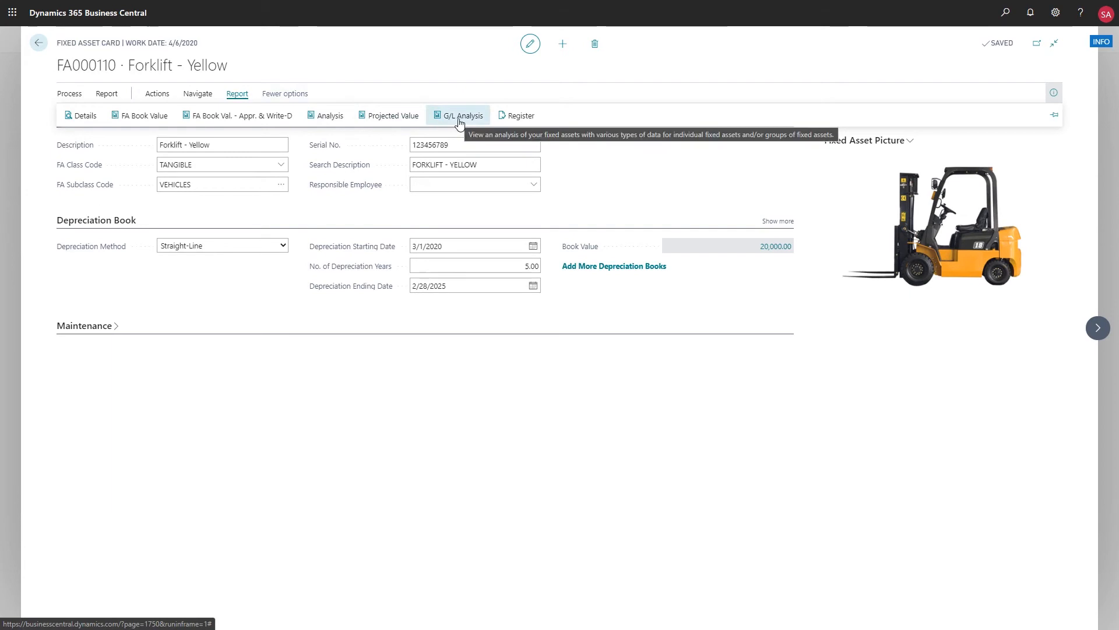
{"action": "left_click", "coordinate": [38, 46]}
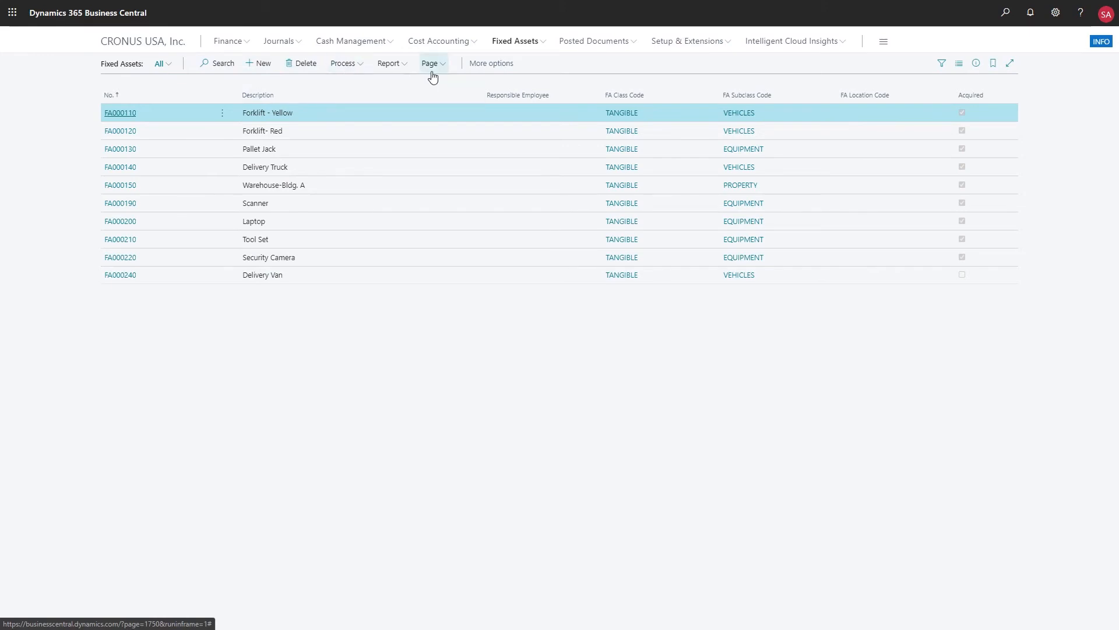
- View the Vehicle Insurance card, including its dates, premium, coverage and posting codes, and return to the insurance list
{"action": "mouse_move", "coordinate": [545, 45]}
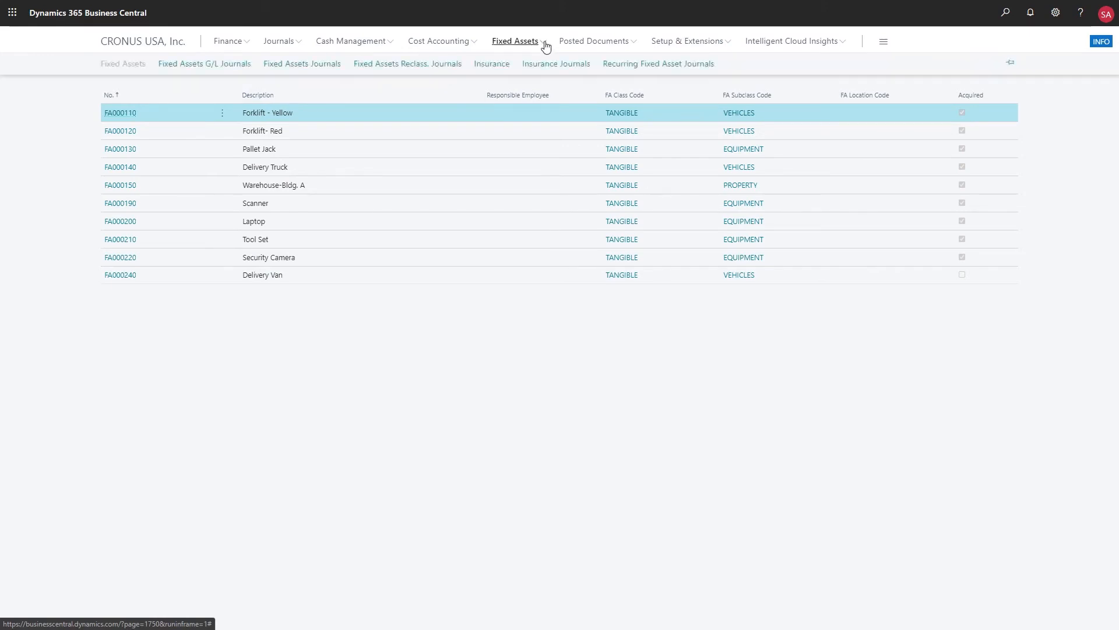
{"action": "left_click", "coordinate": [503, 67]}
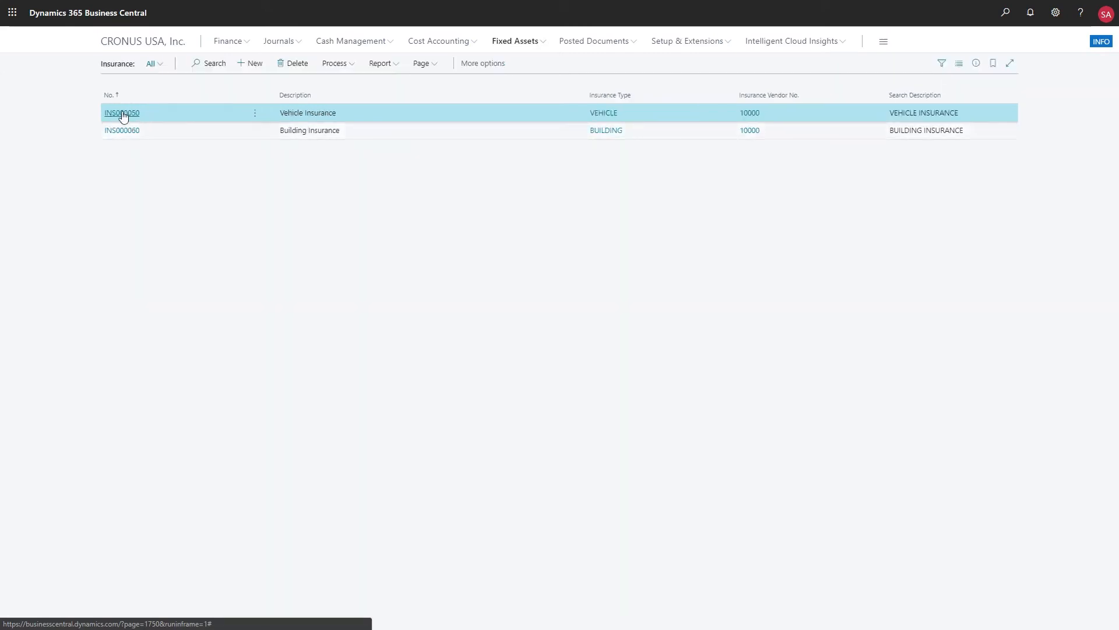
{"action": "left_click", "coordinate": [123, 114]}
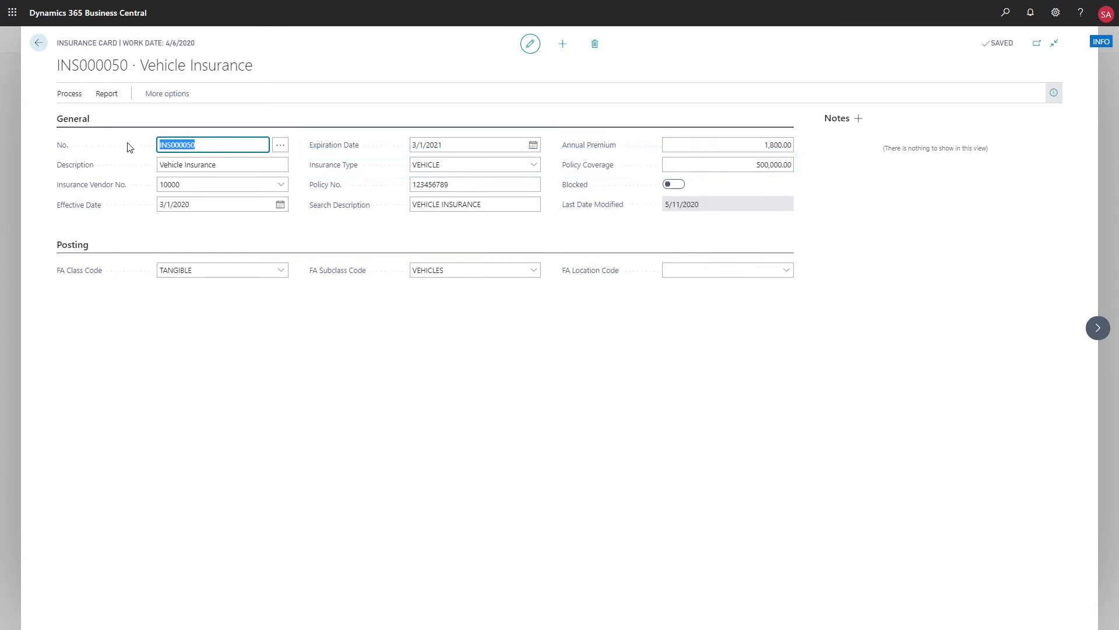
{"action": "left_click", "coordinate": [39, 44]}
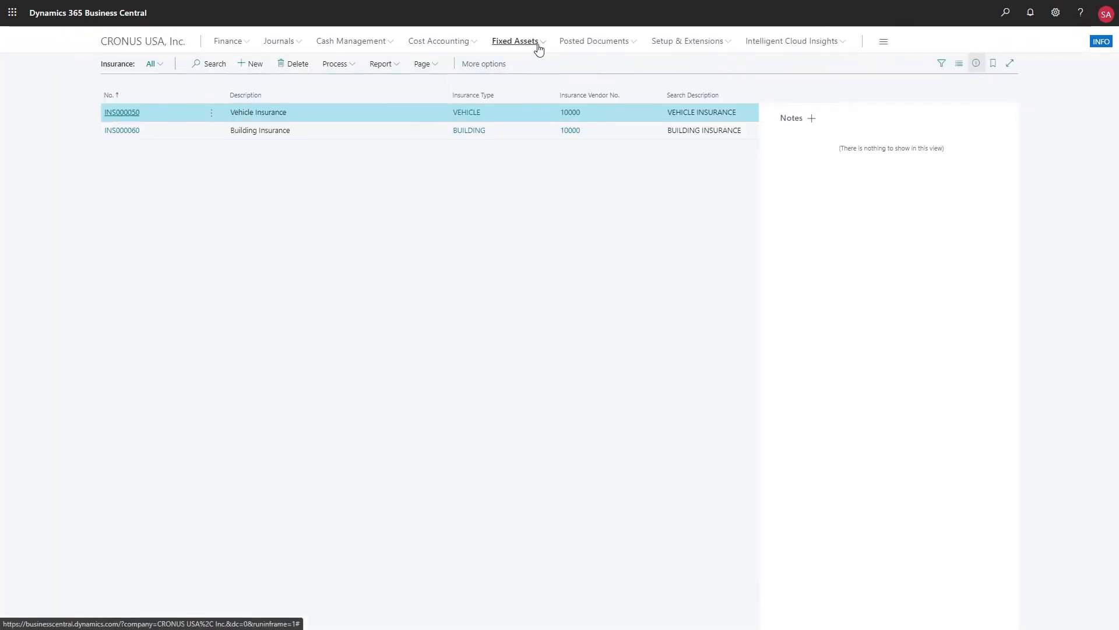
- Review the VEHICLE insurance journal batch and the insurance report on annual premium, policy coverage and total value insured
{"action": "left_click", "coordinate": [538, 45]}
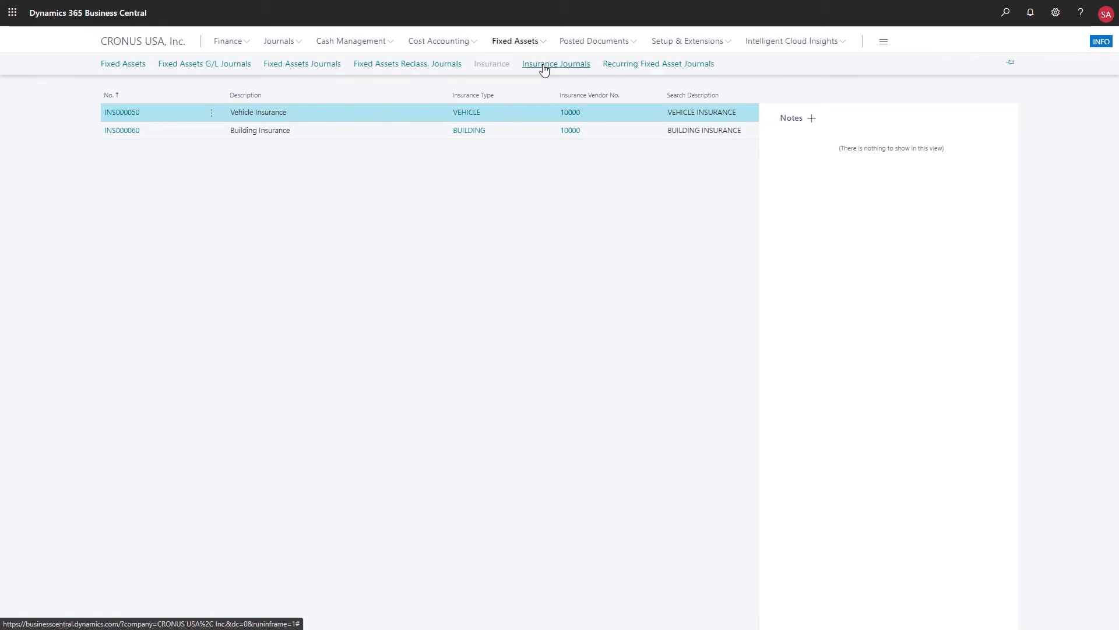
{"action": "left_click", "coordinate": [544, 64]}
{"action": "left_click", "coordinate": [125, 149]}
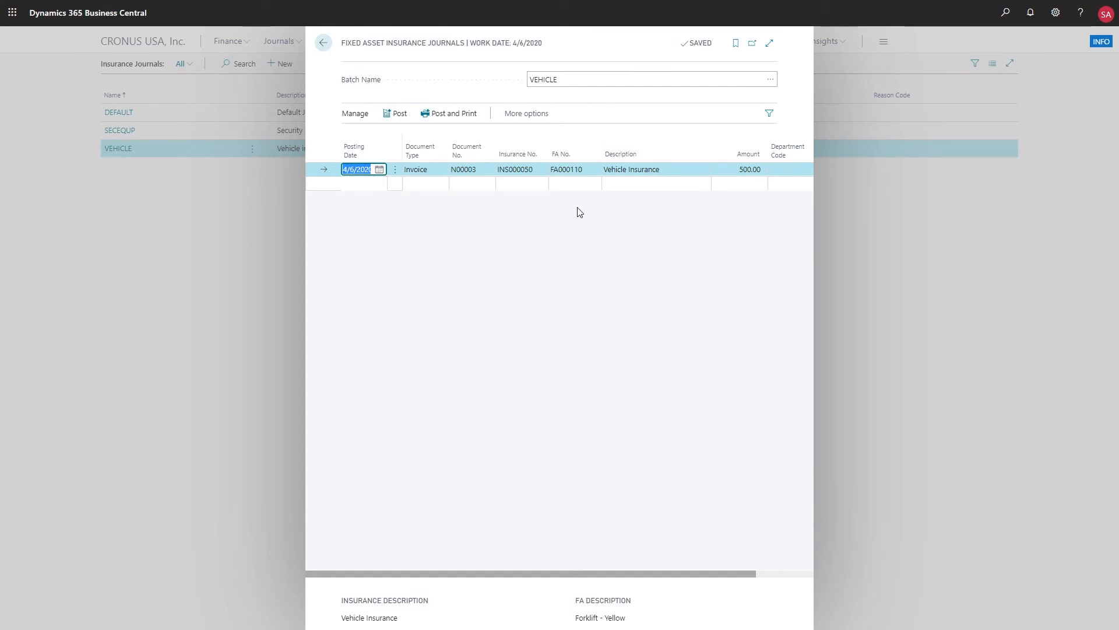
{"action": "left_click", "coordinate": [324, 43]}
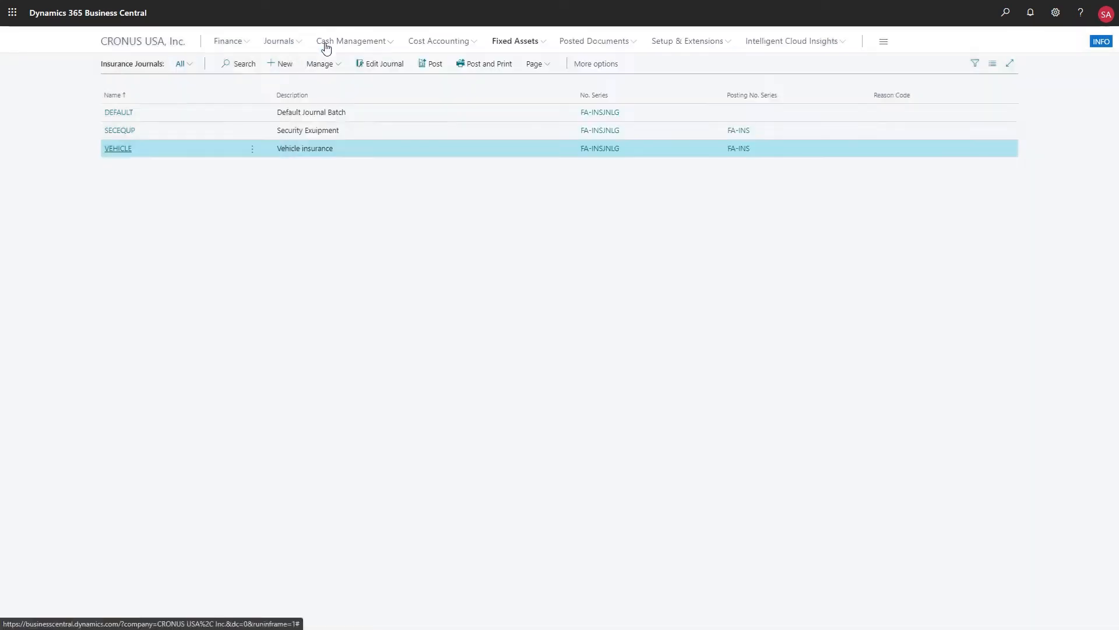
{"action": "left_click", "coordinate": [382, 64]}
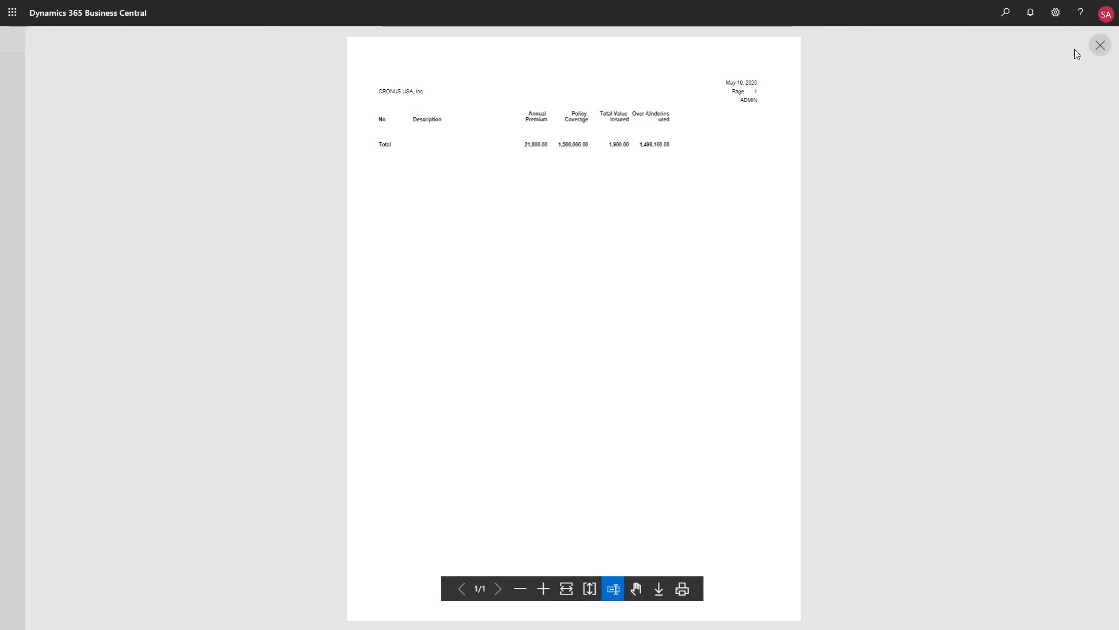
{"action": "left_click", "coordinate": [1100, 45]}
- View the maintenance registration for the Forklift - Yellow fixed asset and return to its card
{"action": "left_click", "coordinate": [542, 43]}
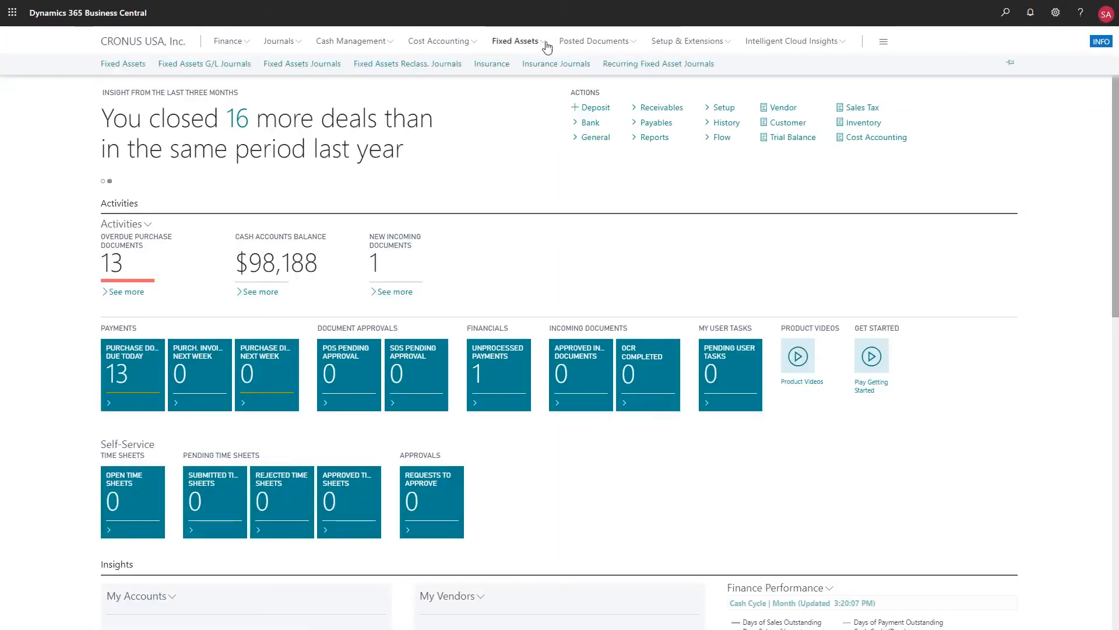
{"action": "left_click", "coordinate": [138, 67]}
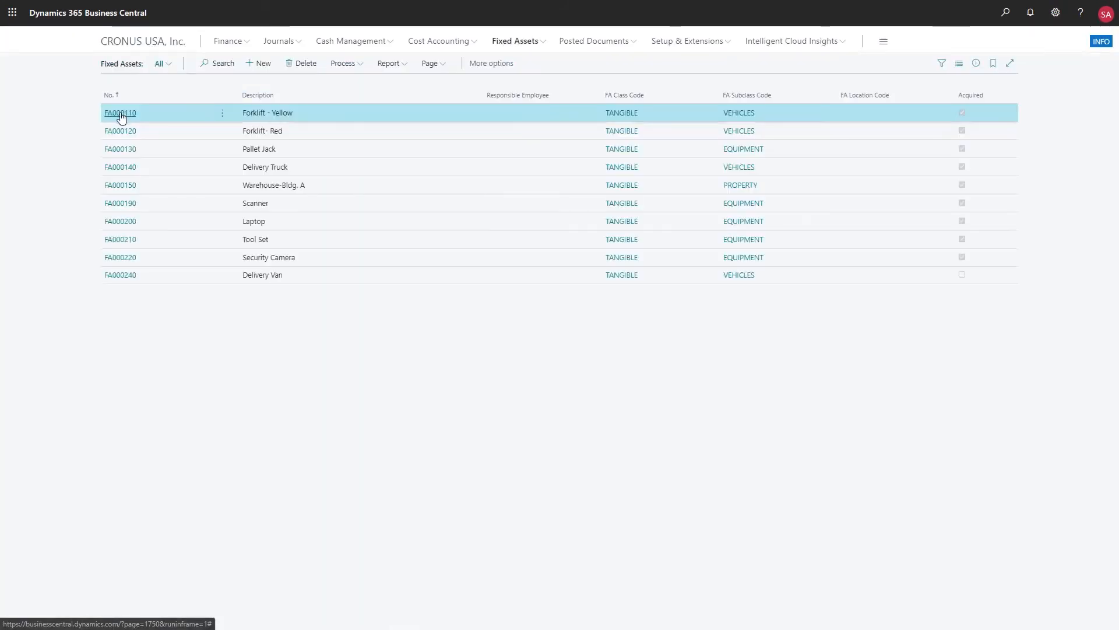
{"action": "left_click", "coordinate": [120, 113]}
{"action": "left_click", "coordinate": [196, 98]}
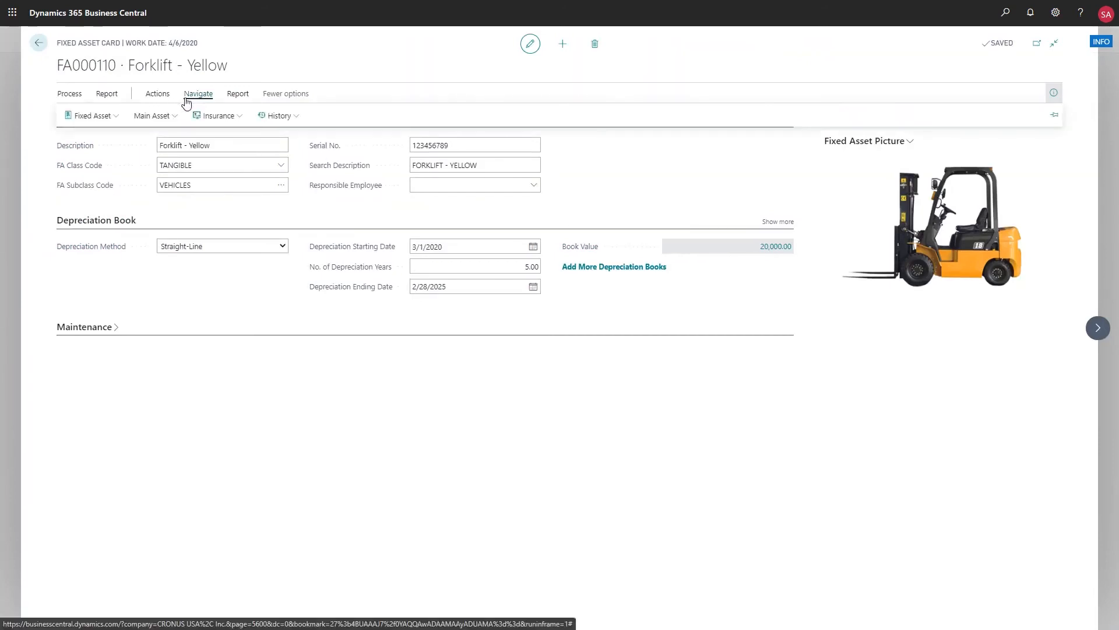
{"action": "left_click", "coordinate": [115, 116]}
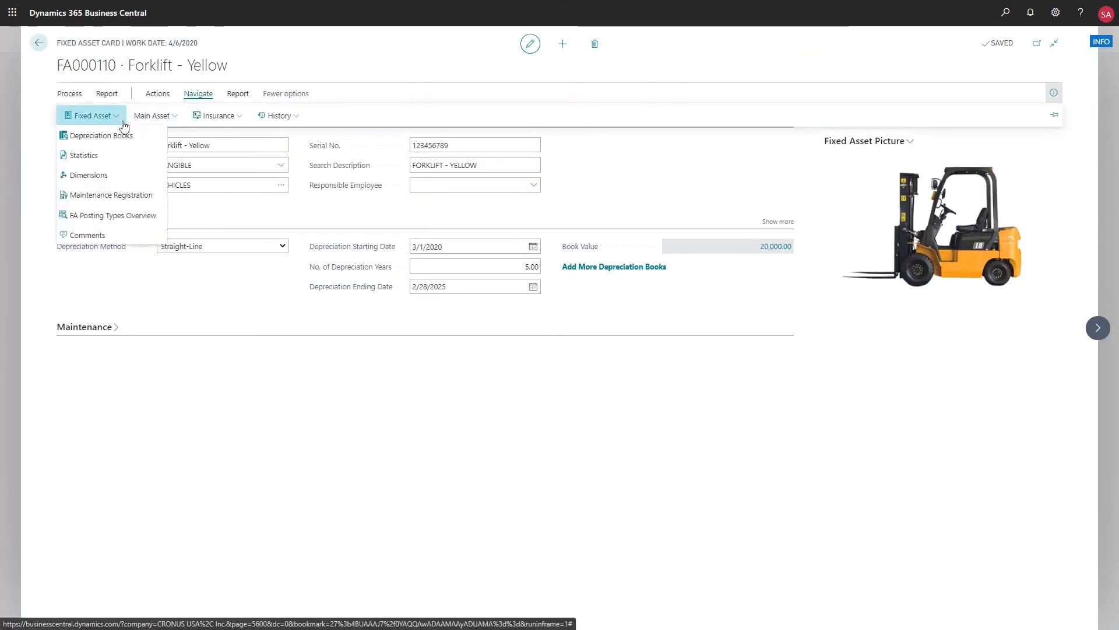
{"action": "left_click", "coordinate": [120, 194]}
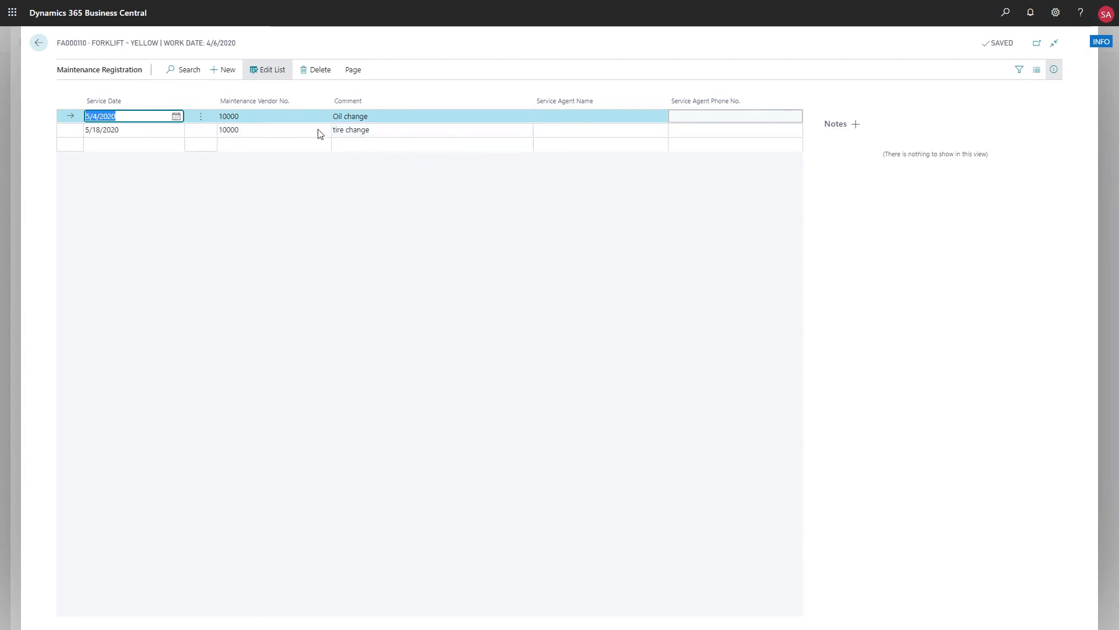
{"action": "left_click", "coordinate": [37, 42]}
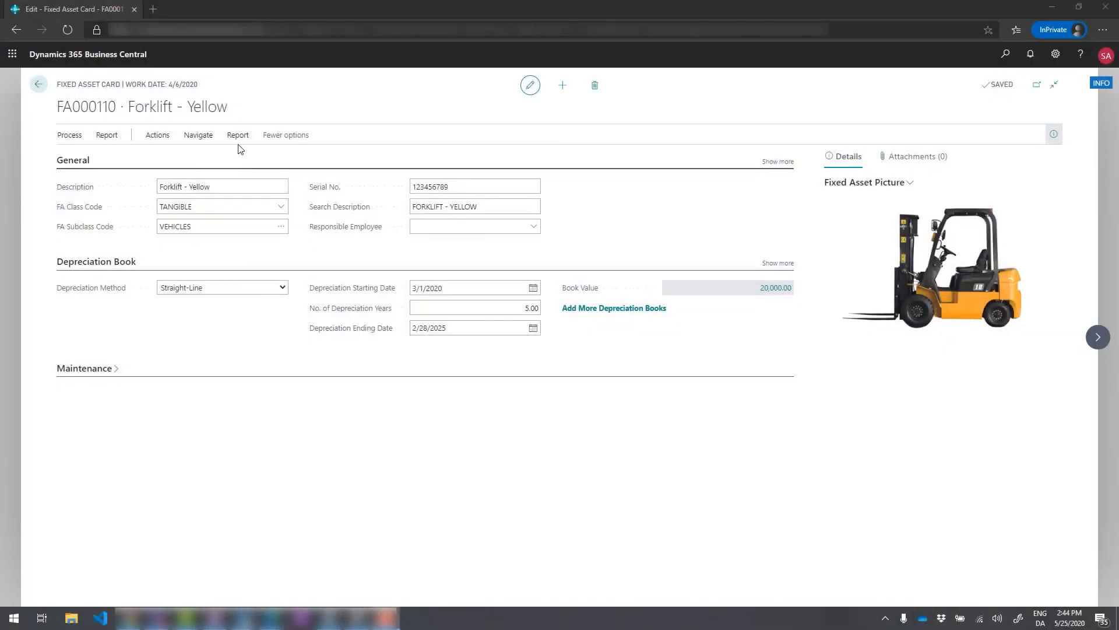
- Preview the Fixed Asset Register report from the Forklift - Yellow card without a filter, and return to the fixed assets list
{"action": "left_click", "coordinate": [238, 145]}
{"action": "left_click", "coordinate": [539, 163]}
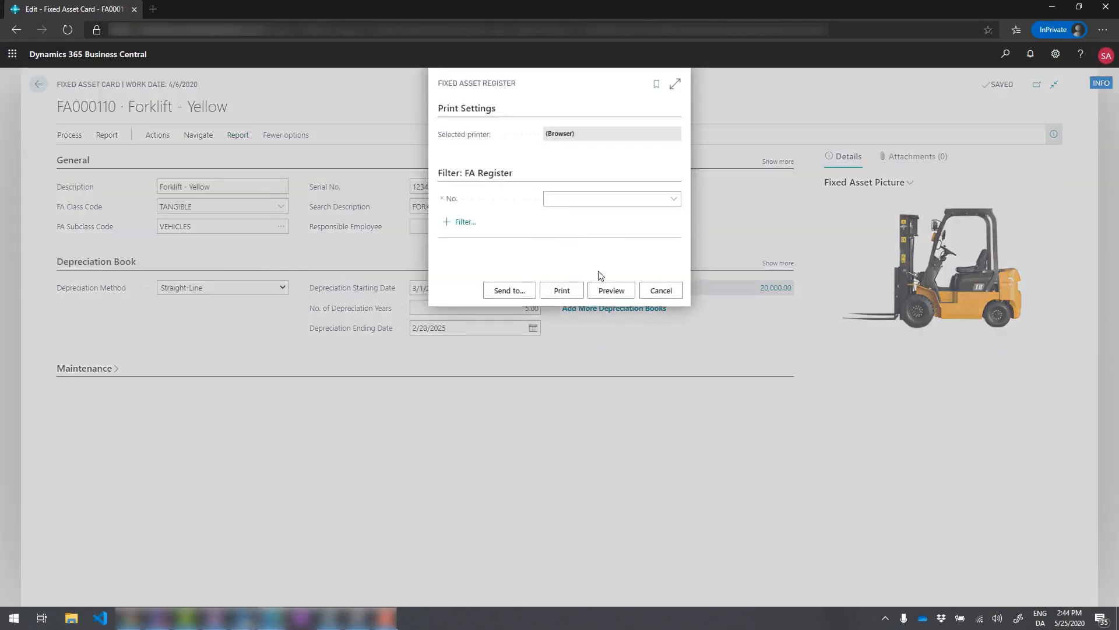
{"action": "left_click", "coordinate": [609, 290]}
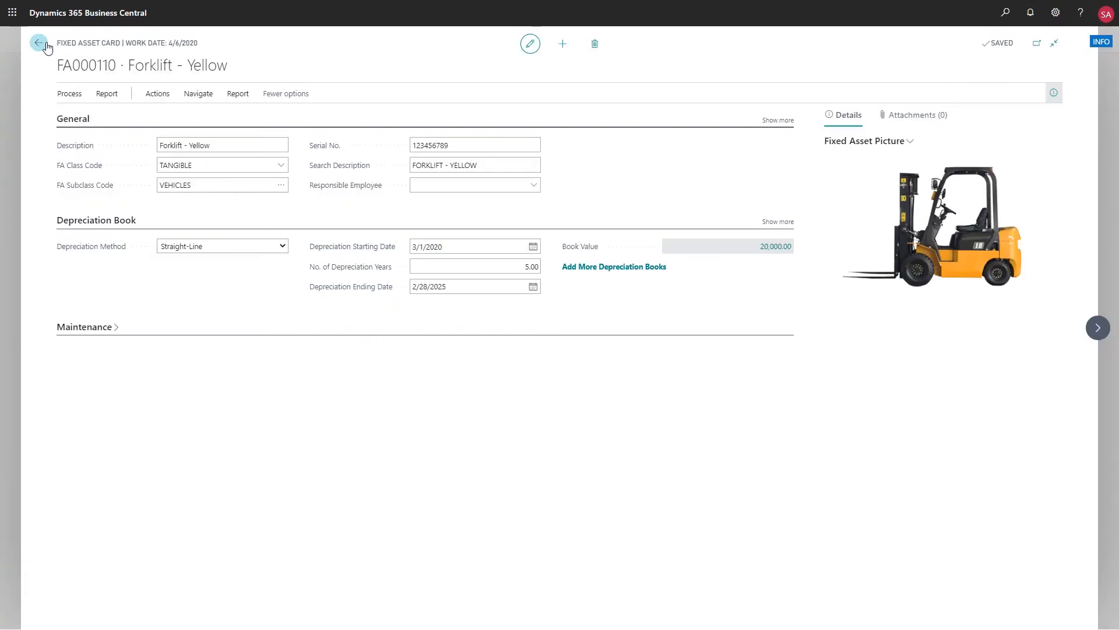
{"action": "left_click", "coordinate": [48, 47]}
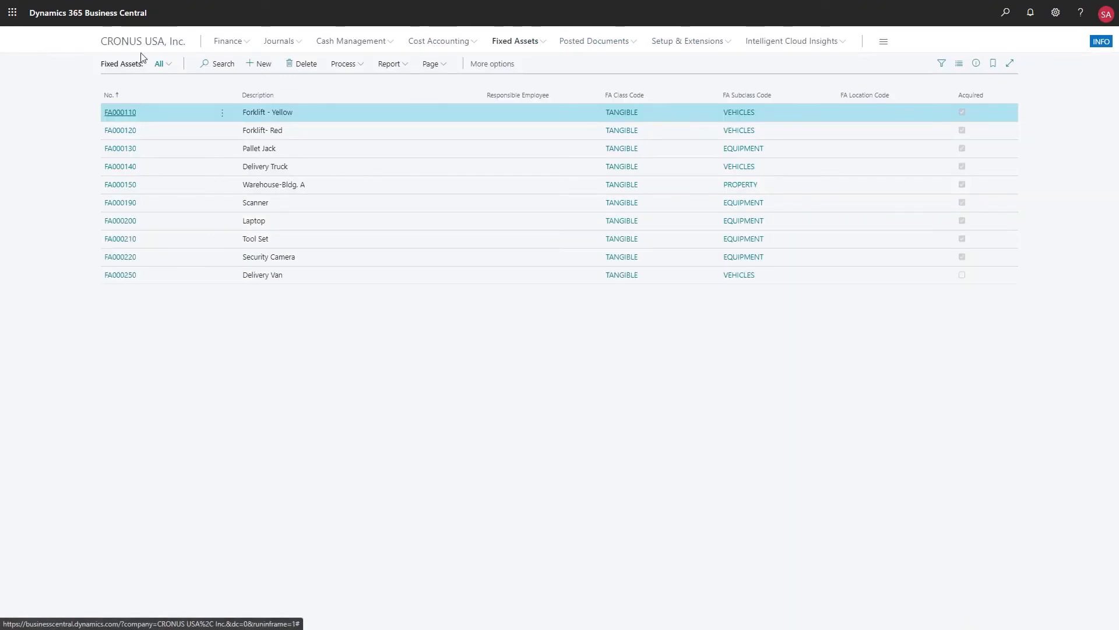
- Review the FA posting type options on the Equipment line of the DEFAULT fixed asset G/L journal batch, and return to the batch list
{"action": "left_click", "coordinate": [544, 43]}
{"action": "left_click", "coordinate": [218, 67]}
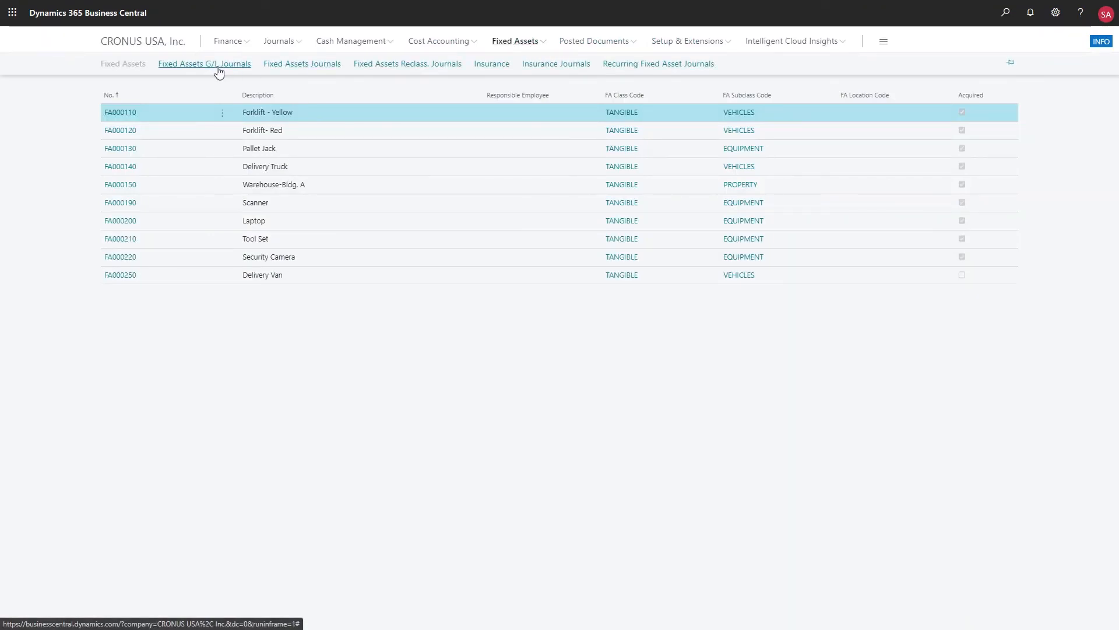
{"action": "left_click", "coordinate": [124, 142]}
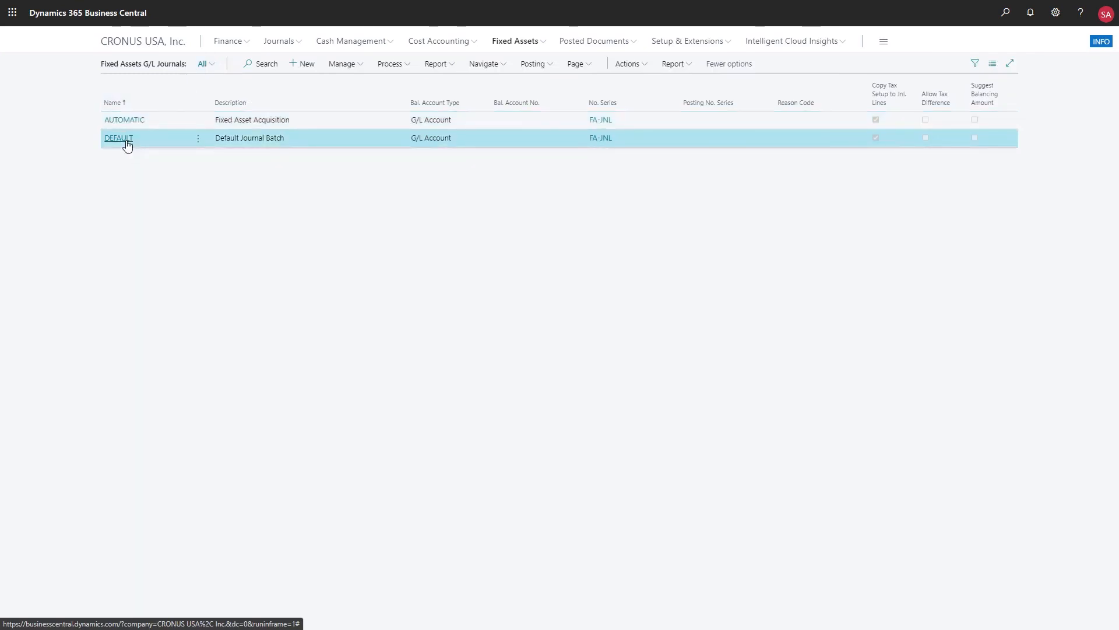
{"action": "left_click", "coordinate": [126, 141]}
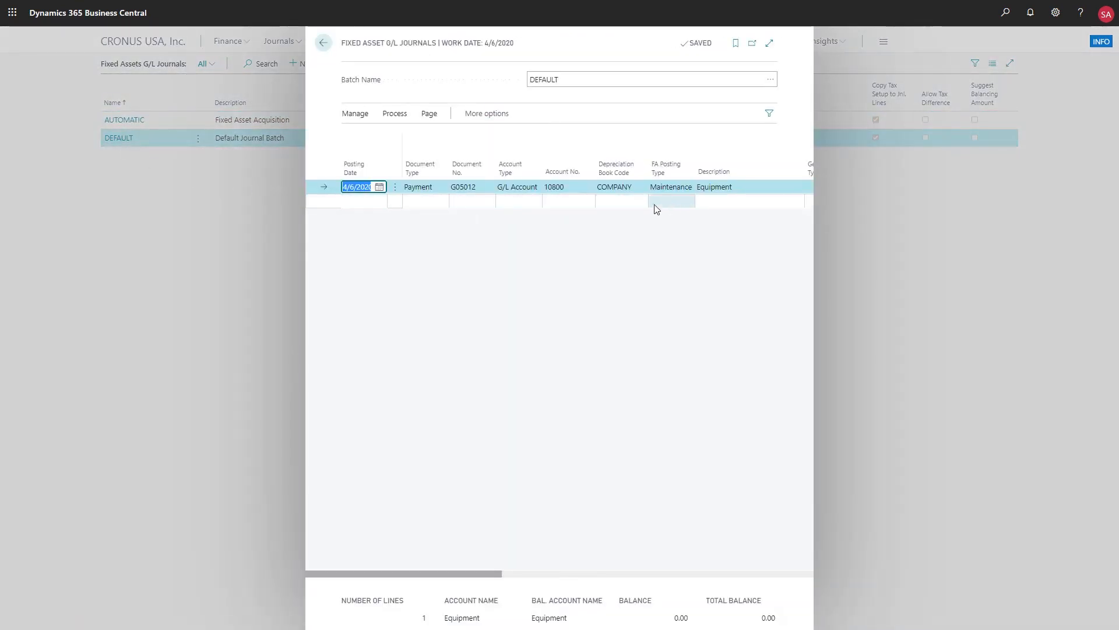
{"action": "left_click", "coordinate": [689, 190]}
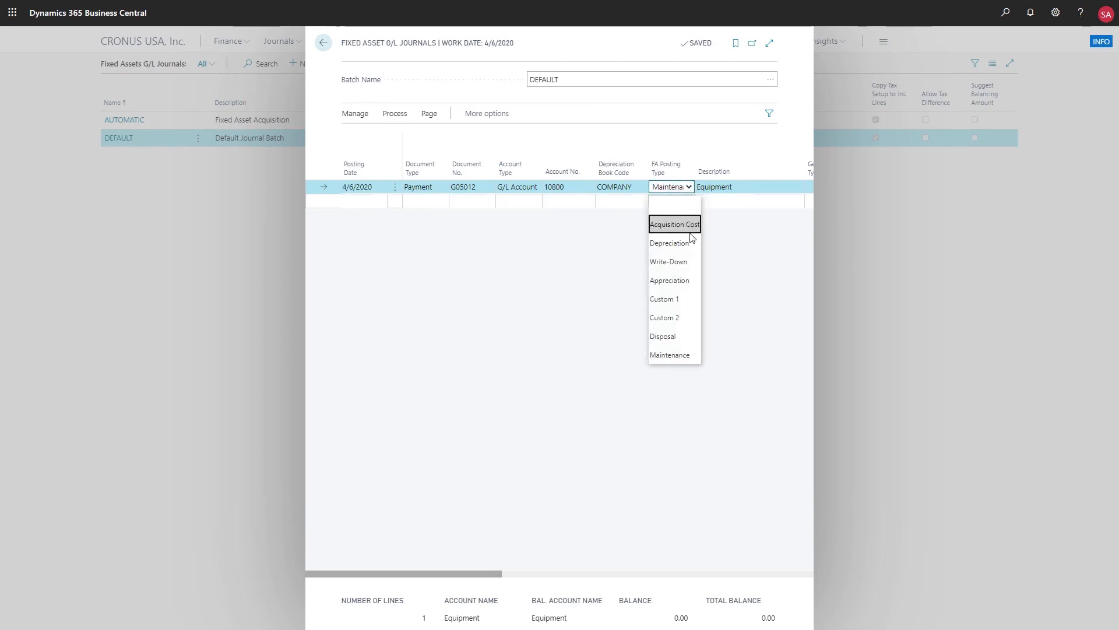
{"action": "left_click", "coordinate": [724, 260]}
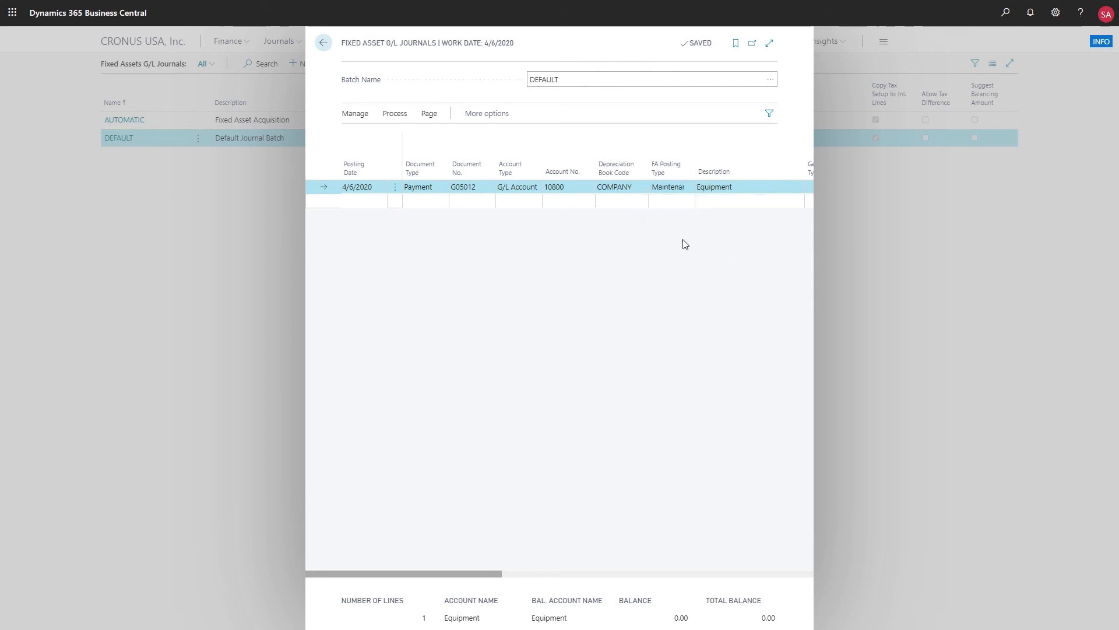
{"action": "left_click", "coordinate": [323, 43]}
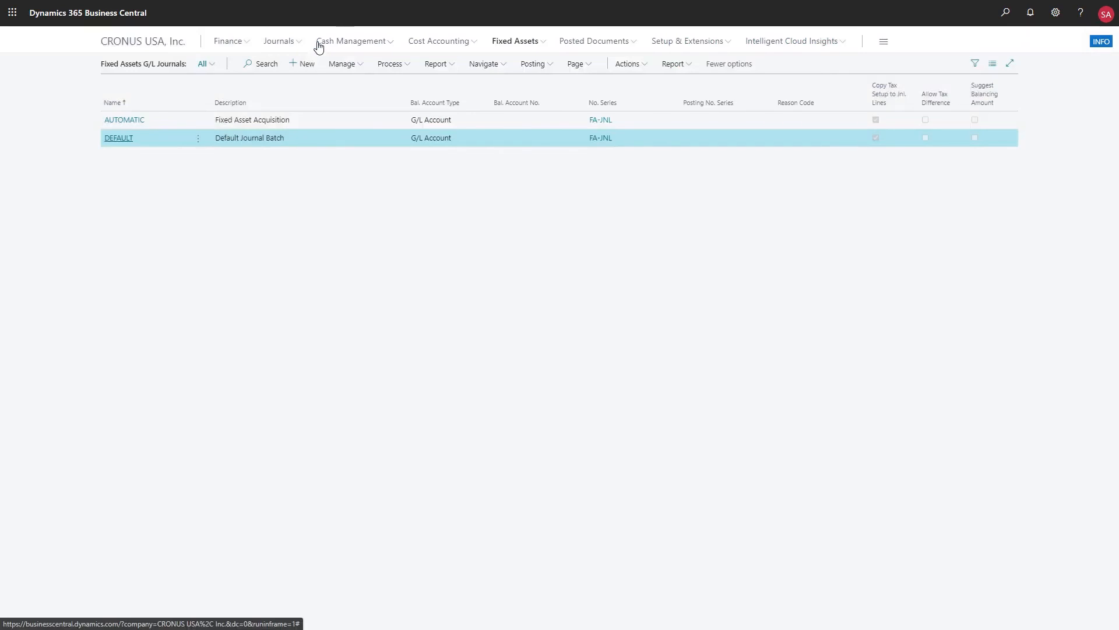
- Review the basic and extended sets of reports available from the fixed assets list, including Analysis and Projected Value
{"action": "left_click", "coordinate": [542, 45]}
{"action": "left_click", "coordinate": [140, 70]}
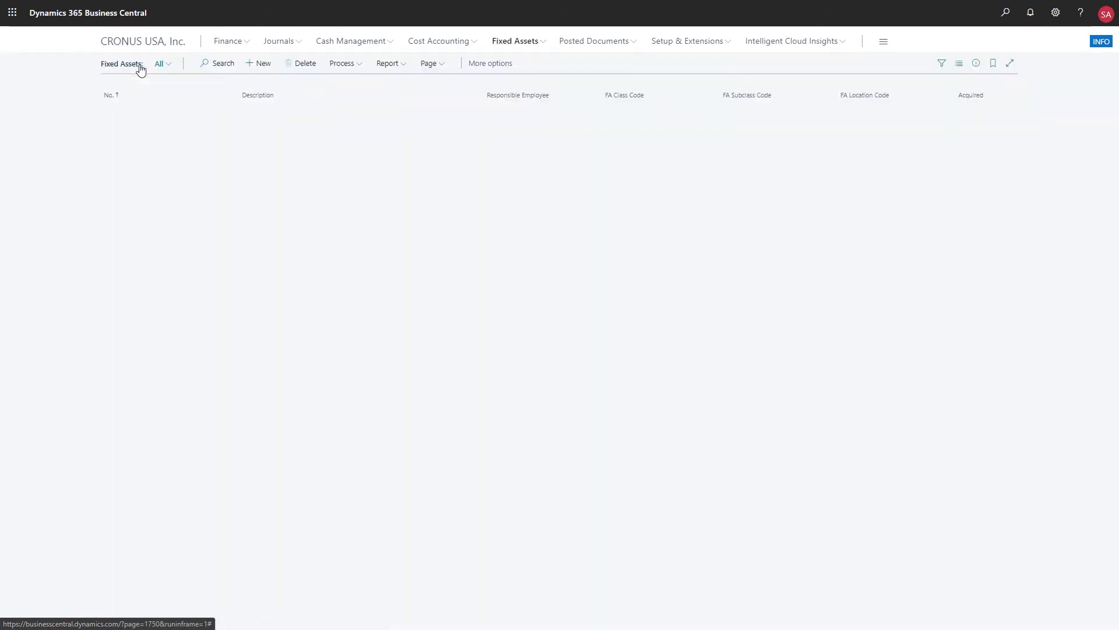
{"action": "left_click", "coordinate": [390, 64]}
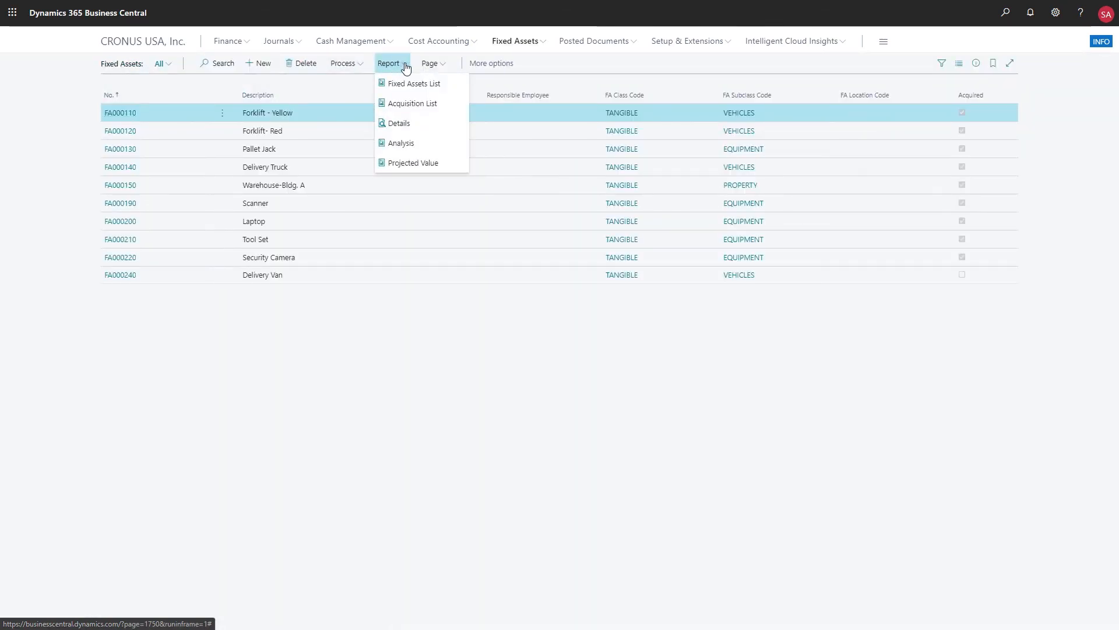
{"action": "left_click", "coordinate": [412, 144]}
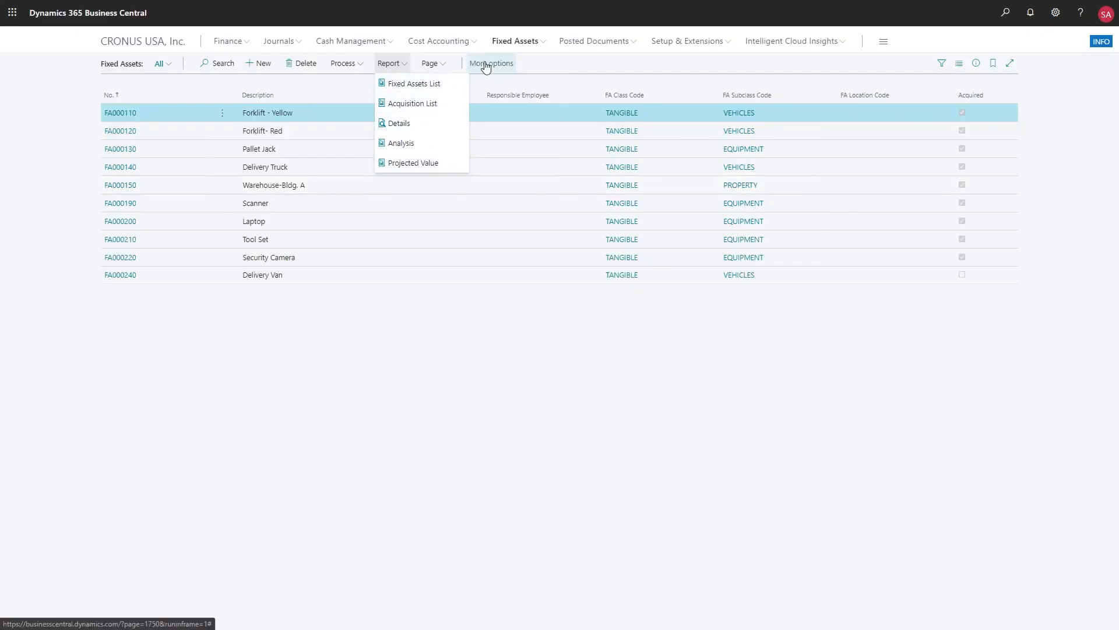
{"action": "left_click", "coordinate": [482, 66]}
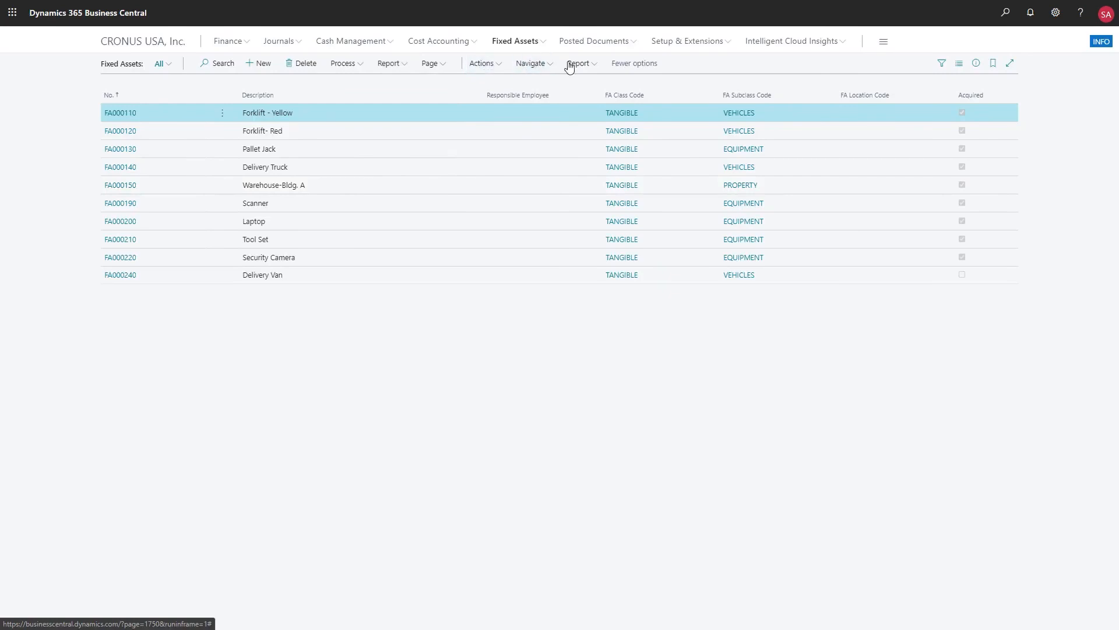
{"action": "left_click", "coordinate": [589, 66]}
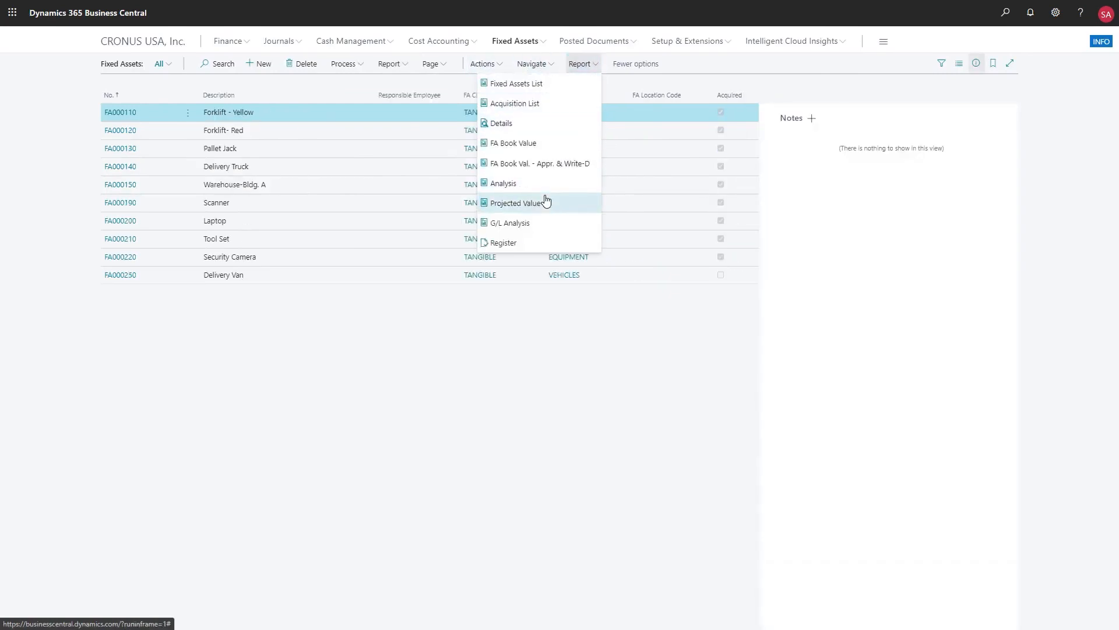
{"action": "left_click", "coordinate": [516, 202]}
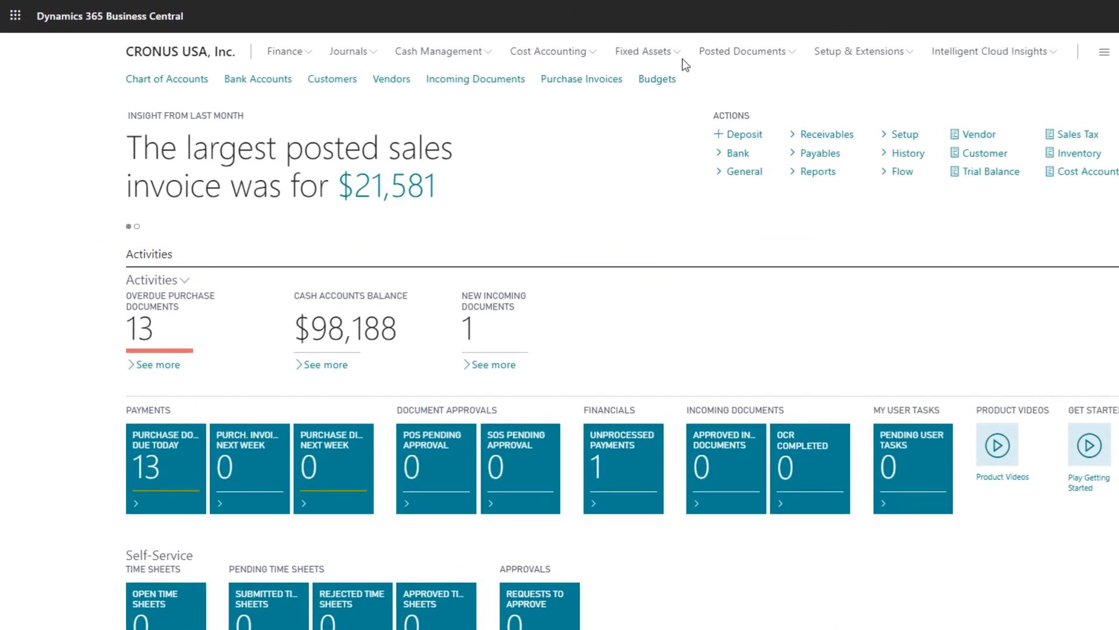
- Show the fixed asset pages available from the CRONUS USA, Inc. home page
{"action": "left_click", "coordinate": [680, 58]}
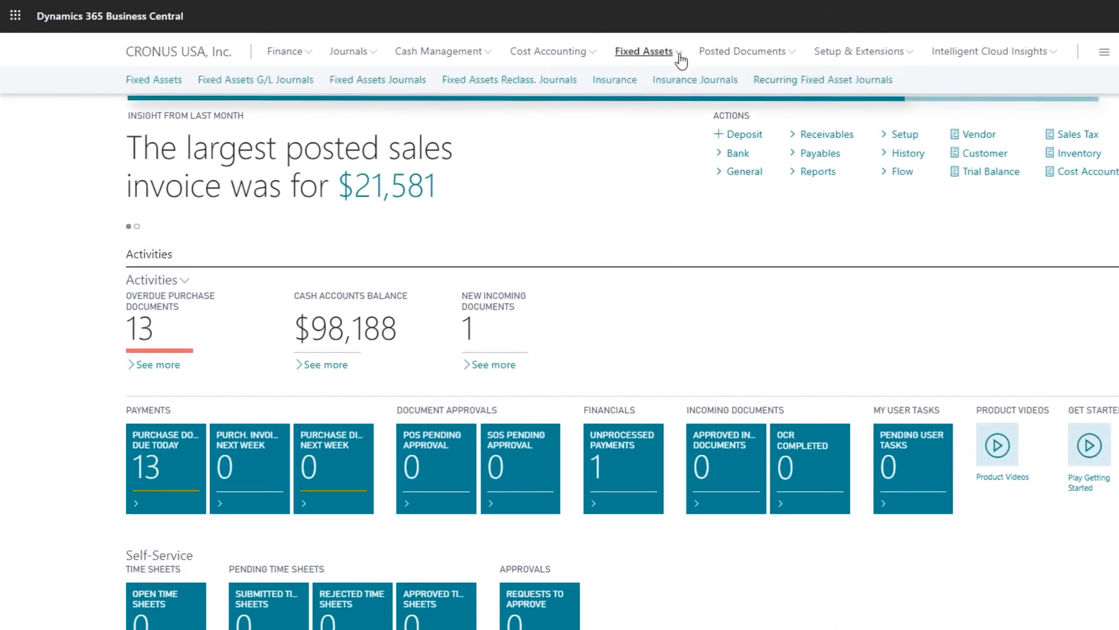